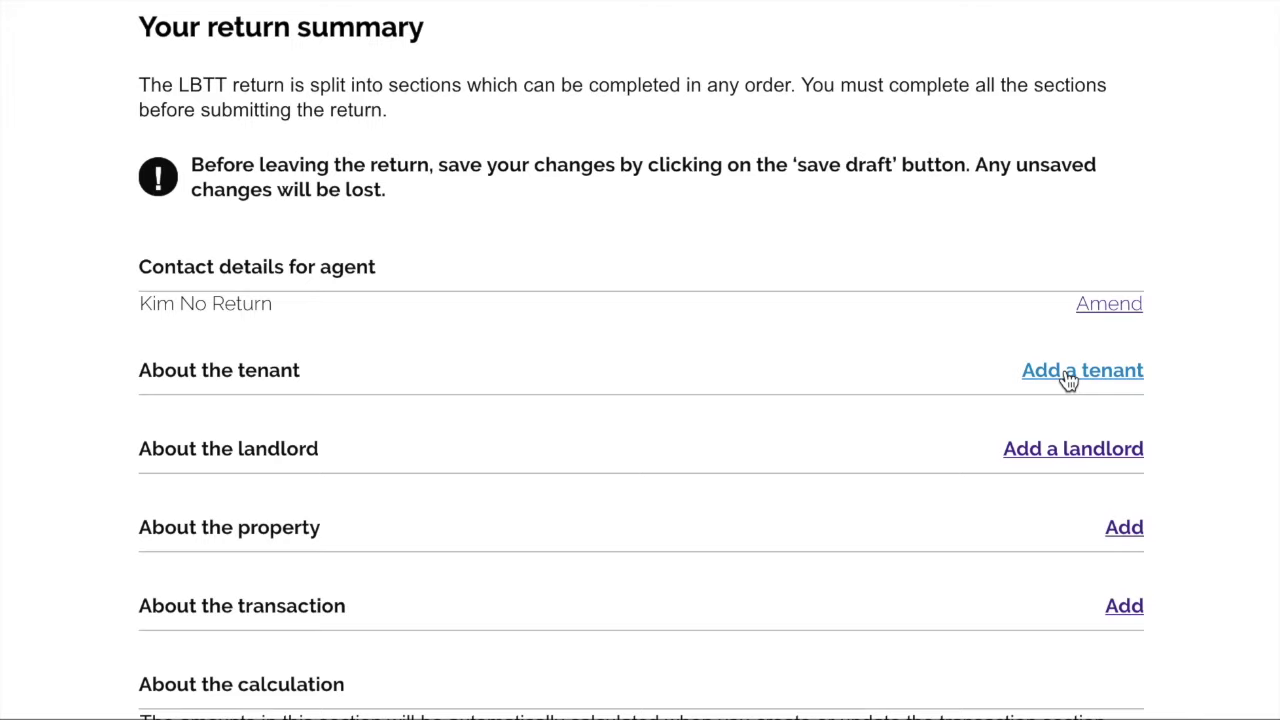
# - Add a tenant as an other organisation of type Company (not registered with UK companies house)
pyautogui.click(1069, 377)
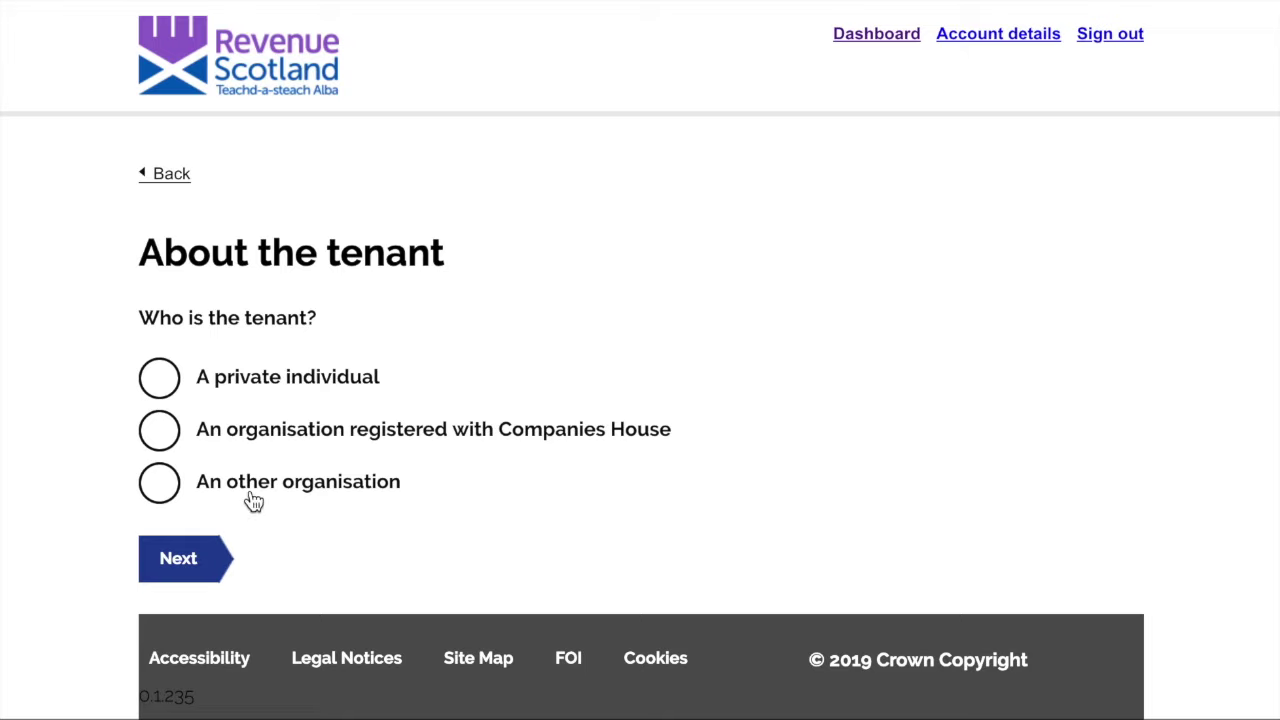
pyautogui.click(168, 490)
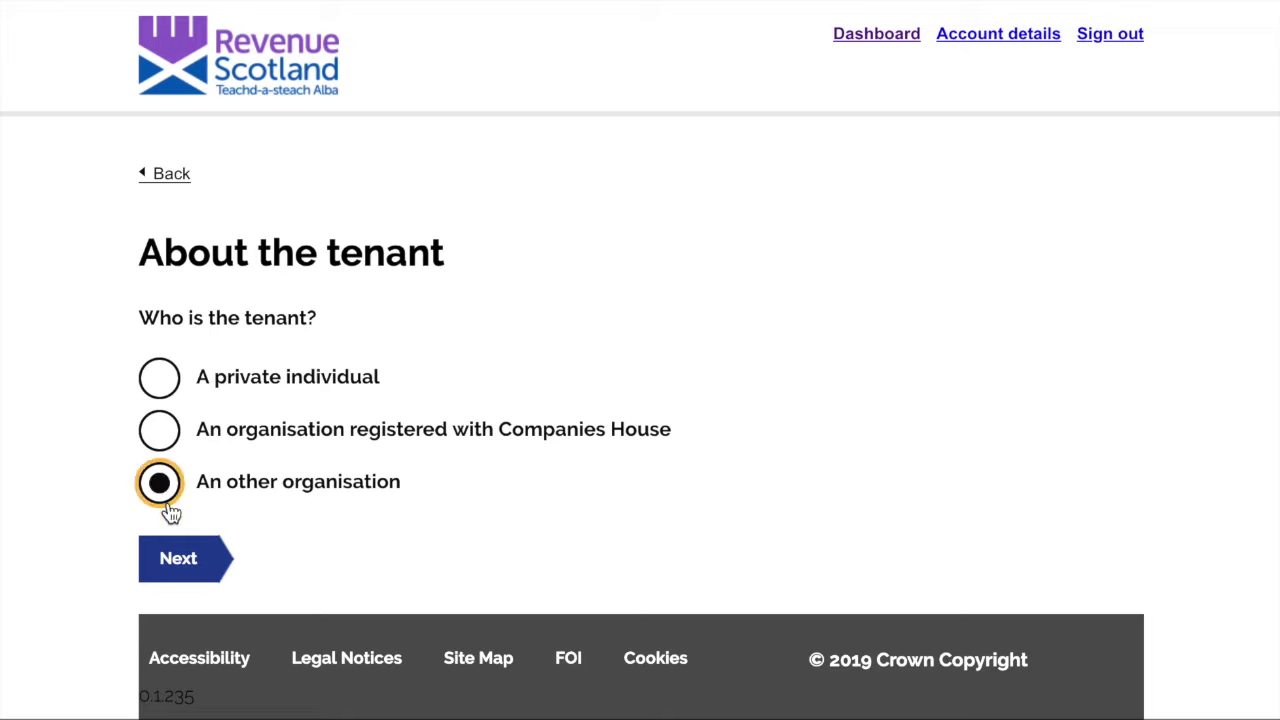
pyautogui.click(173, 566)
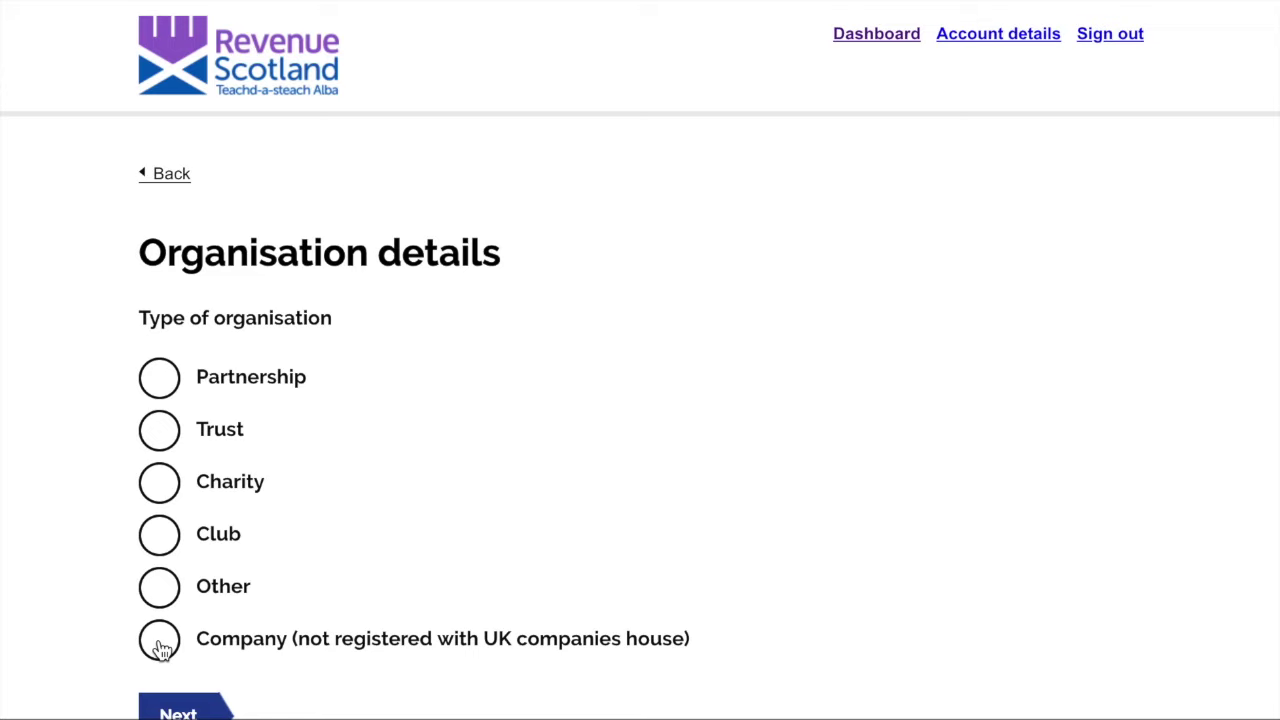
pyautogui.click(161, 647)
pyautogui.scroll(-1, 165, 645)
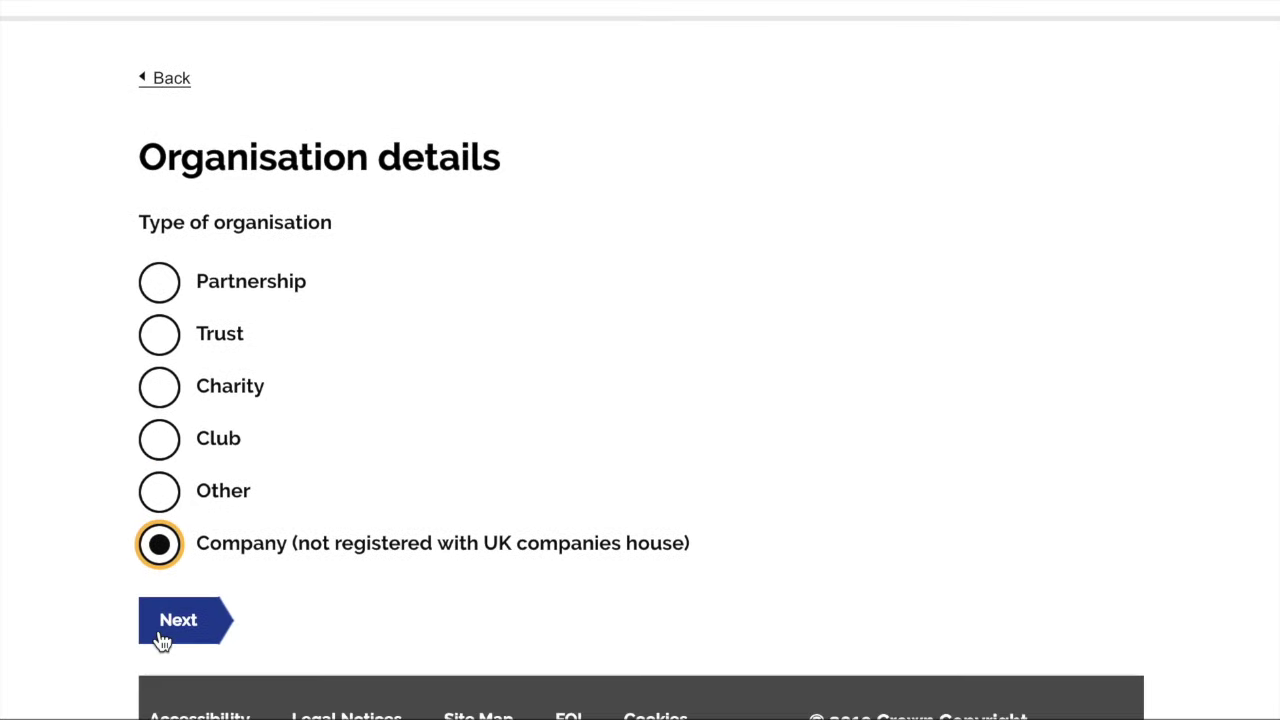
pyautogui.click(182, 620)
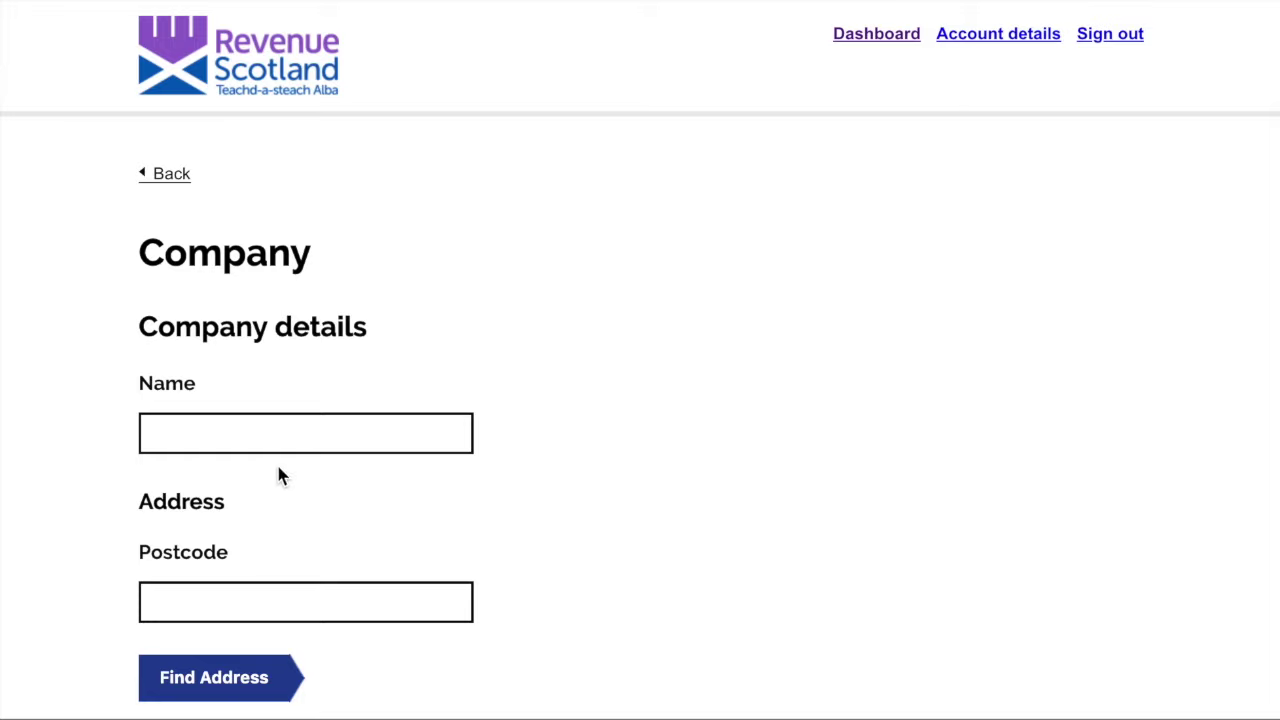
# - Enter Revenue Scotland as the tenant company's name and fill in its address from a postcode lookup
pyautogui.click(280, 435)
pyautogui.write('Reve')
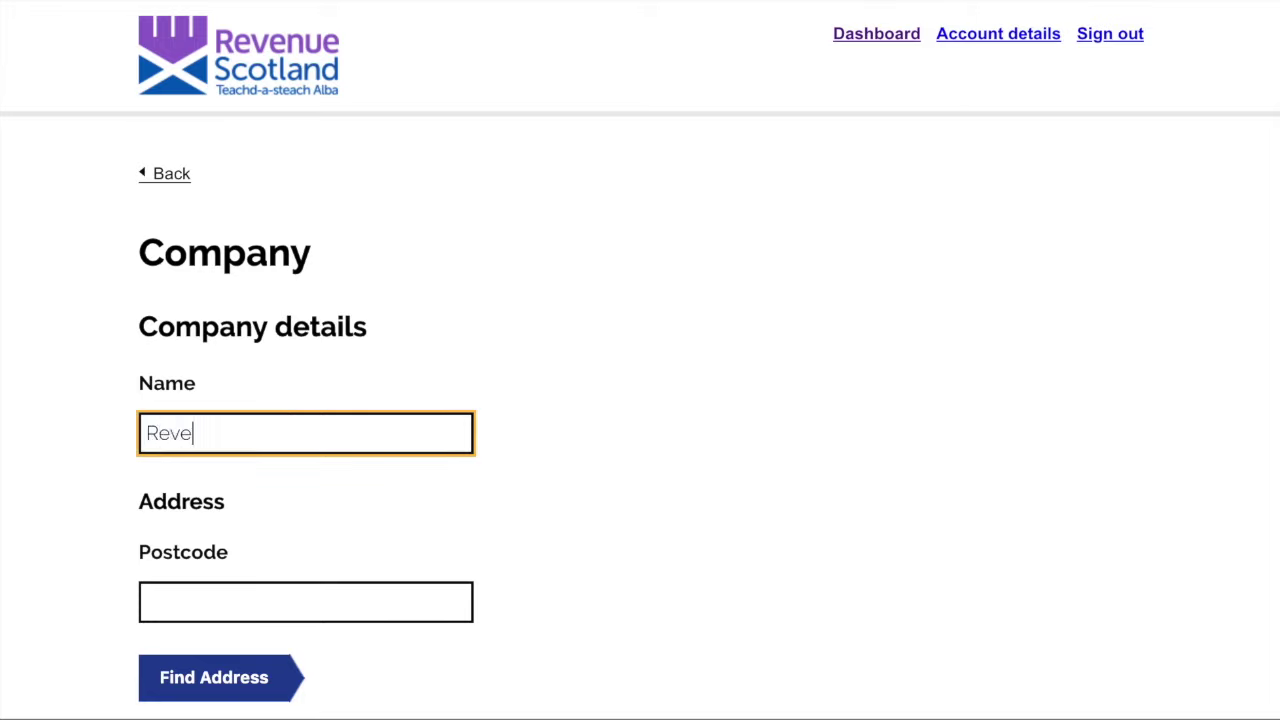
pyautogui.write('nue Scotland')
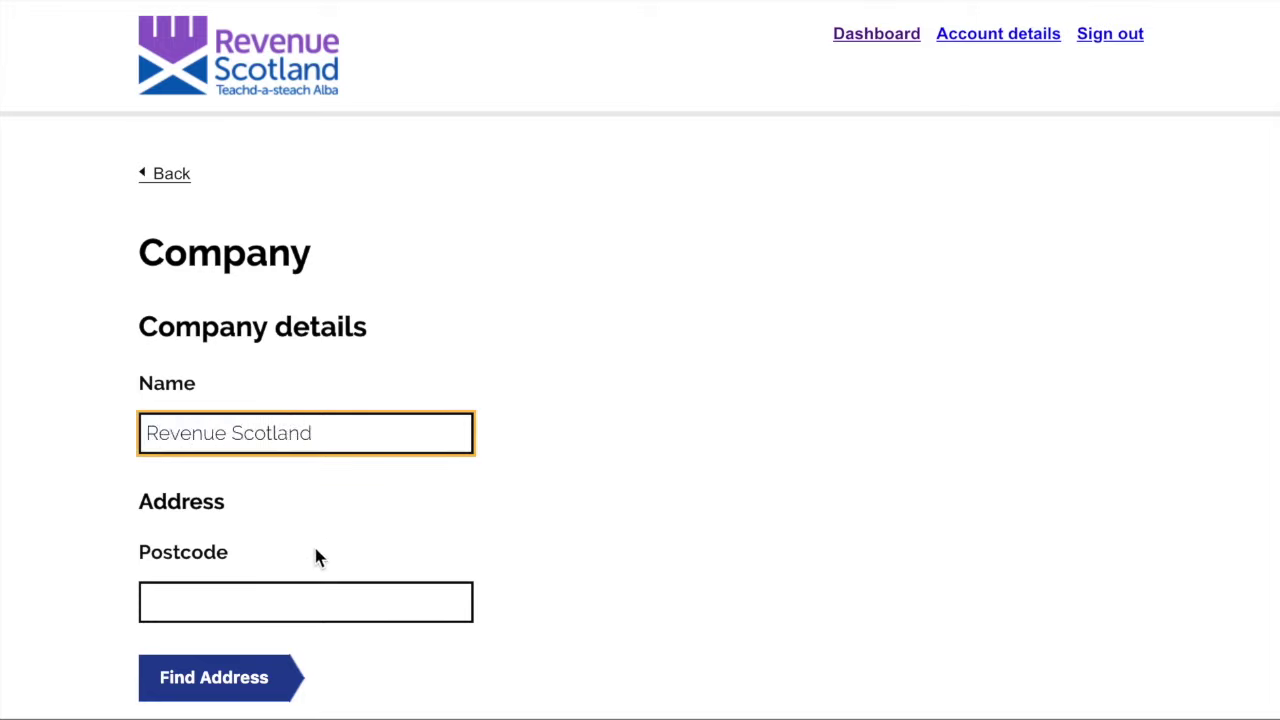
pyautogui.click(292, 588)
pyautogui.write('EH6 9BR')
pyautogui.scroll(-1, 291, 589)
pyautogui.click(274, 580)
pyautogui.scroll(-3, 400, 519)
pyautogui.click(378, 501)
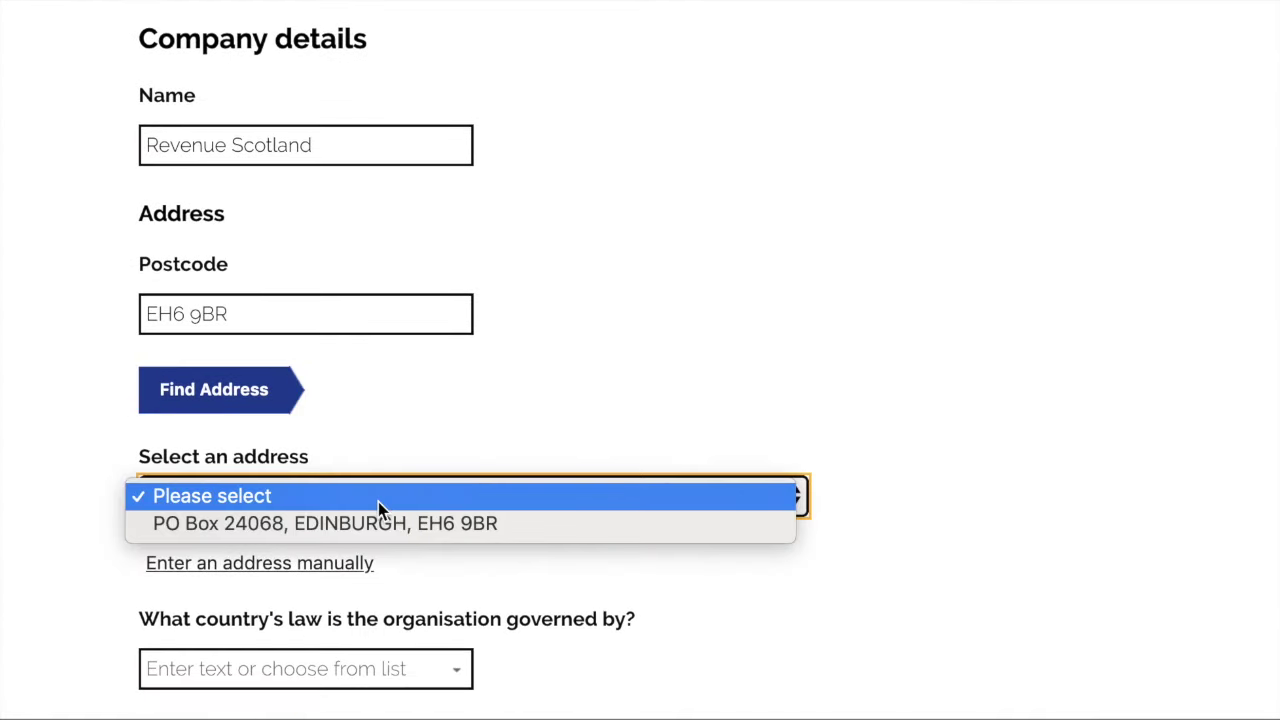
pyautogui.click(351, 525)
# - Choose the country whose law governs the tenant company and continue to the contact details
pyautogui.scroll(-8, 924, 434)
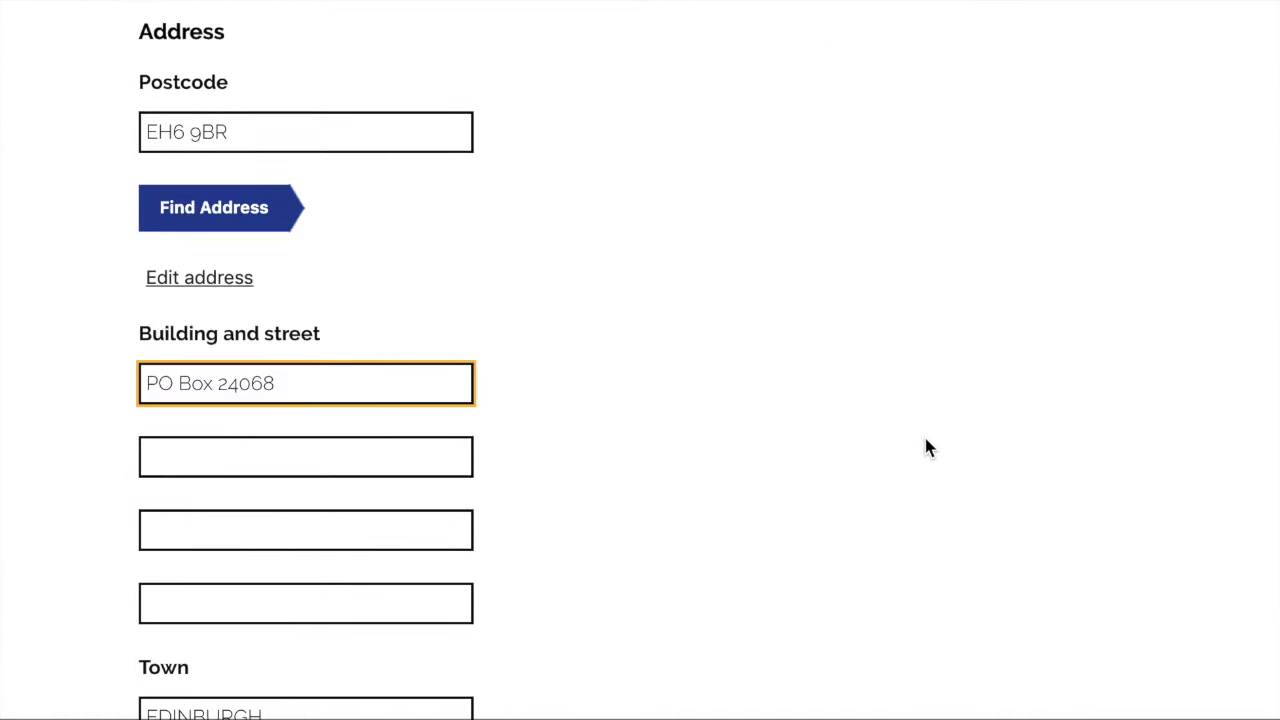
pyautogui.click(470, 445)
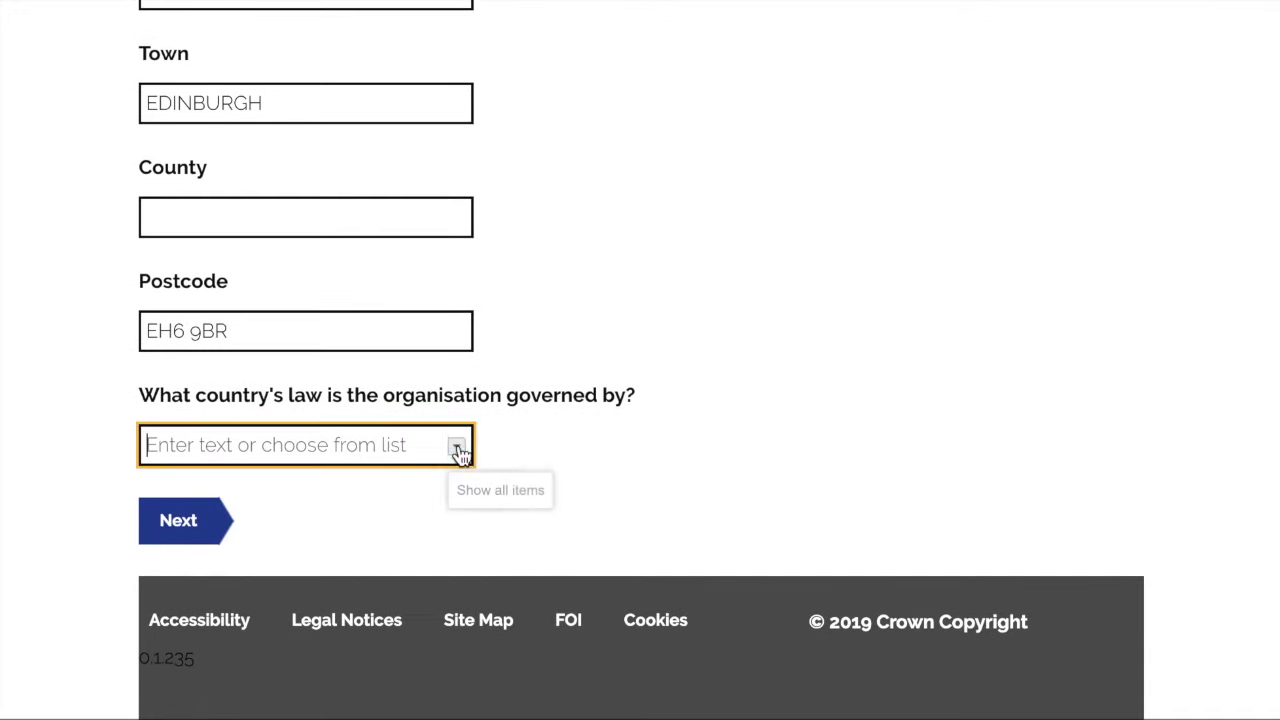
pyautogui.click(457, 446)
pyautogui.click(430, 482)
pyautogui.click(178, 528)
# - Enter the tenant contact's first and last name and the job title Lease Returner
pyautogui.scroll(-1, 400, 296)
pyautogui.click(384, 274)
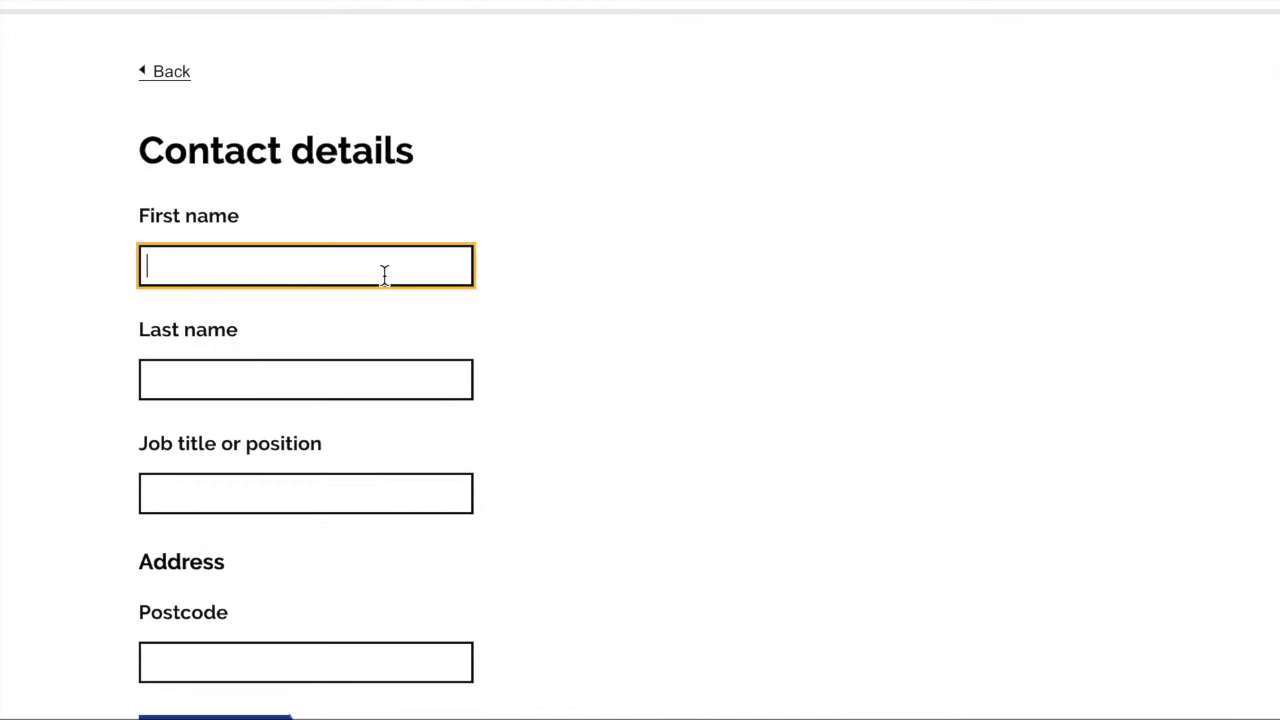
pyautogui.write('Lease')
pyautogui.press('Tab')
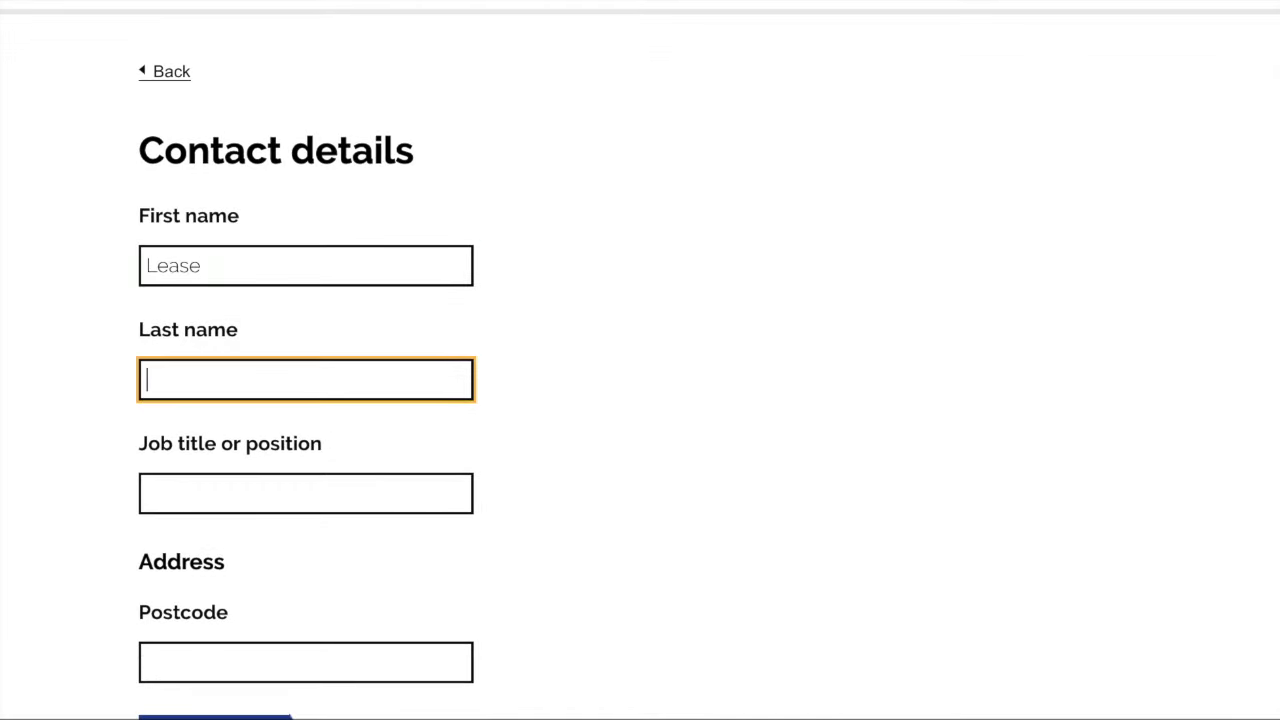
pyautogui.write('Return')
pyautogui.press('Tab')
pyautogui.write('Lease Returner')
# - Look up the tenant contact's postcode and select the matching PO Box address
pyautogui.press('Tab')
pyautogui.write('EH6 9BR')
pyautogui.scroll(-3, 680, 206)
pyautogui.click(277, 478)
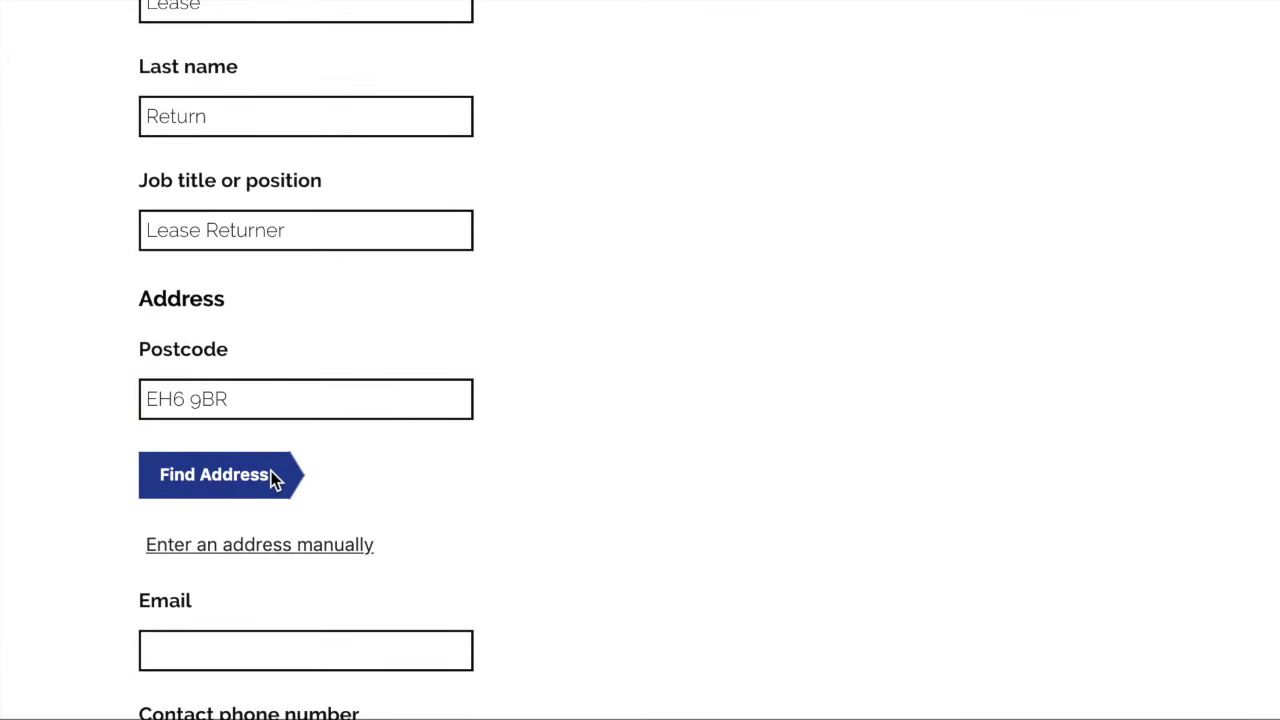
pyautogui.scroll(-1, 460, 430)
pyautogui.click(470, 408)
pyautogui.click(497, 436)
# - Fill in the tenant contact's email and phone number and continue to the tenant details
pyautogui.click(404, 314)
pyautogui.write('email@email.com')
pyautogui.click(327, 418)
pyautogui.write('0123456789')
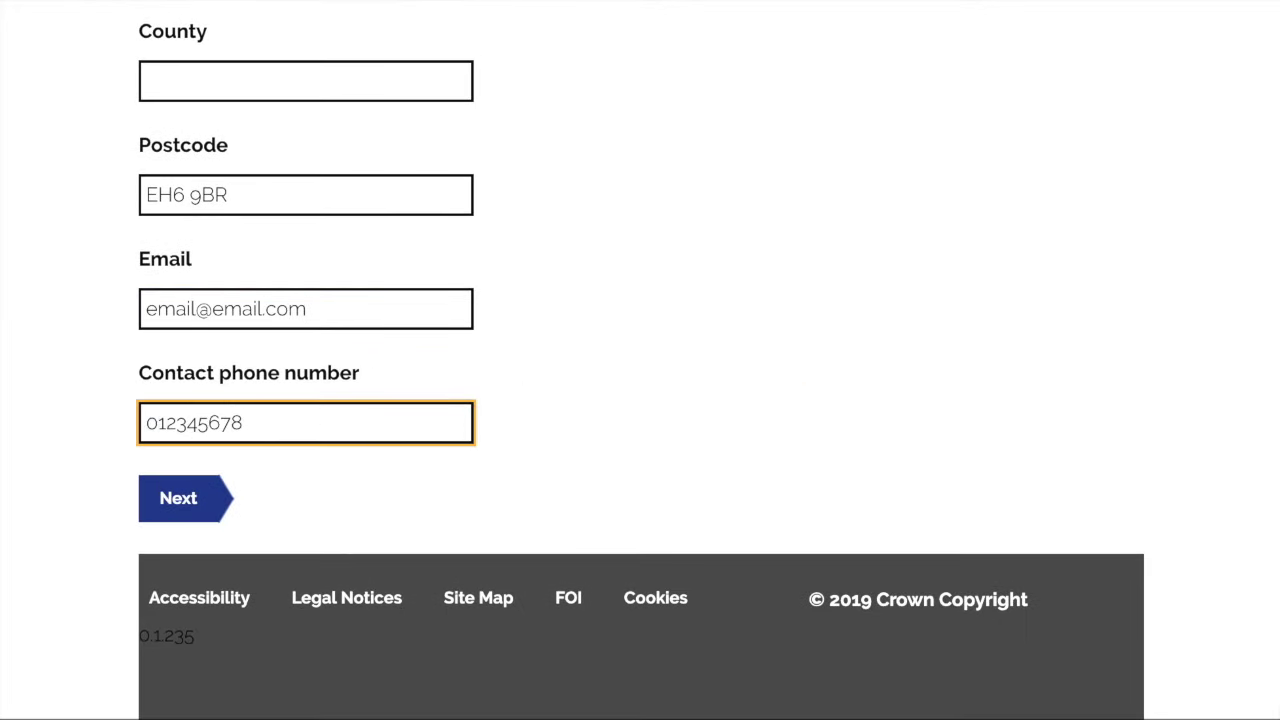
pyautogui.click(205, 500)
# - Answer No to the tenant being connected to the landlord and to acting as a trustee or representative partner
pyautogui.click(286, 378)
pyautogui.click(191, 475)
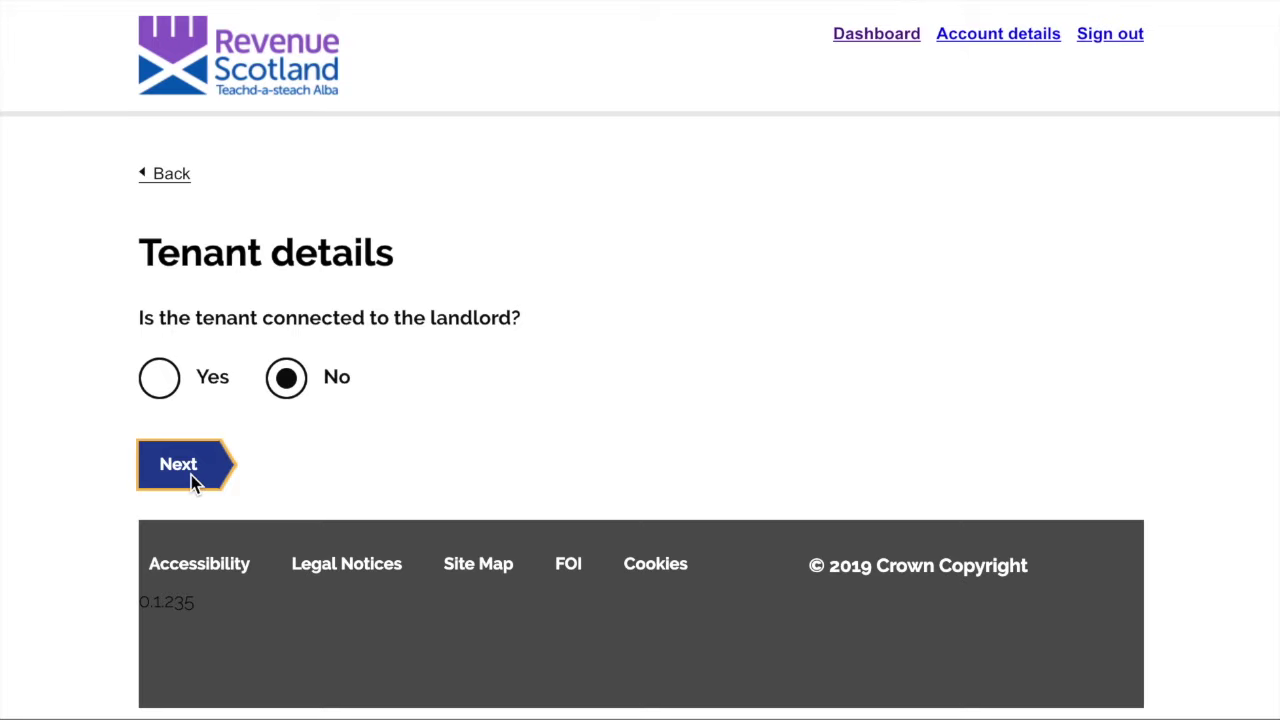
pyautogui.click(191, 475)
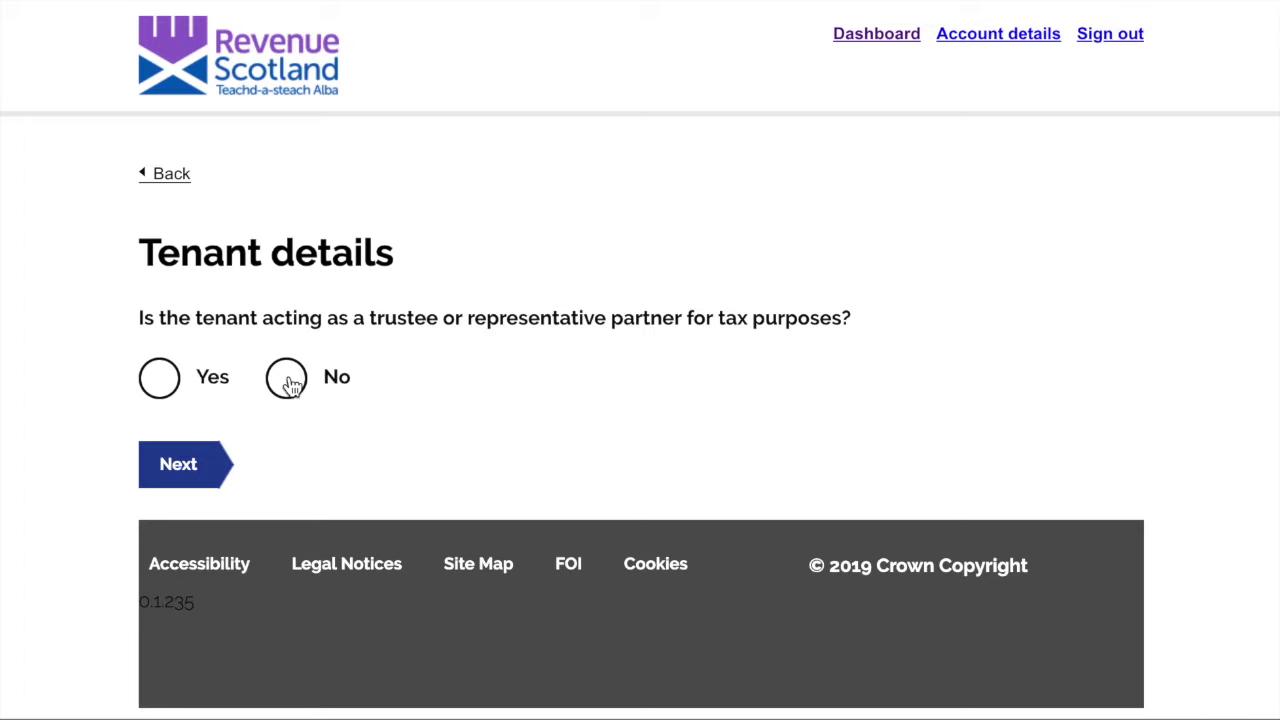
pyautogui.click(288, 385)
pyautogui.click(178, 465)
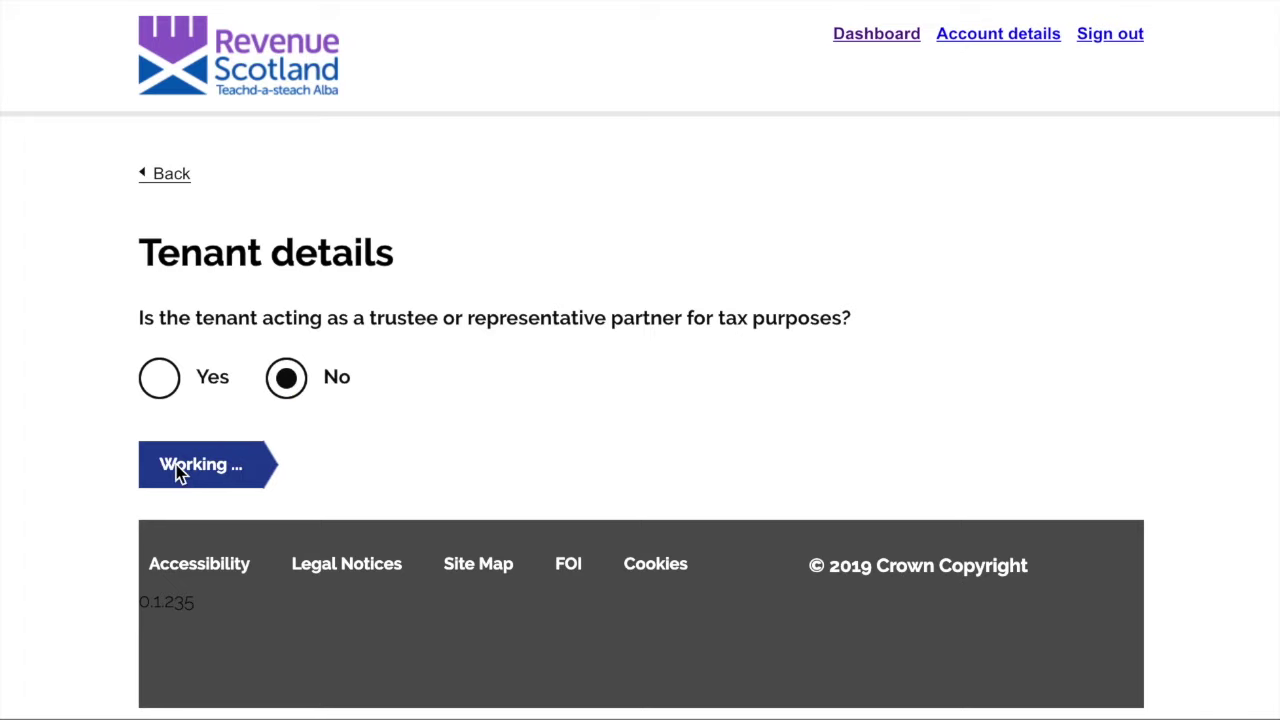
# - Add a landlord as an other organisation of type Company (not registered with UK companies house)
pyautogui.scroll(-3, 80, 465)
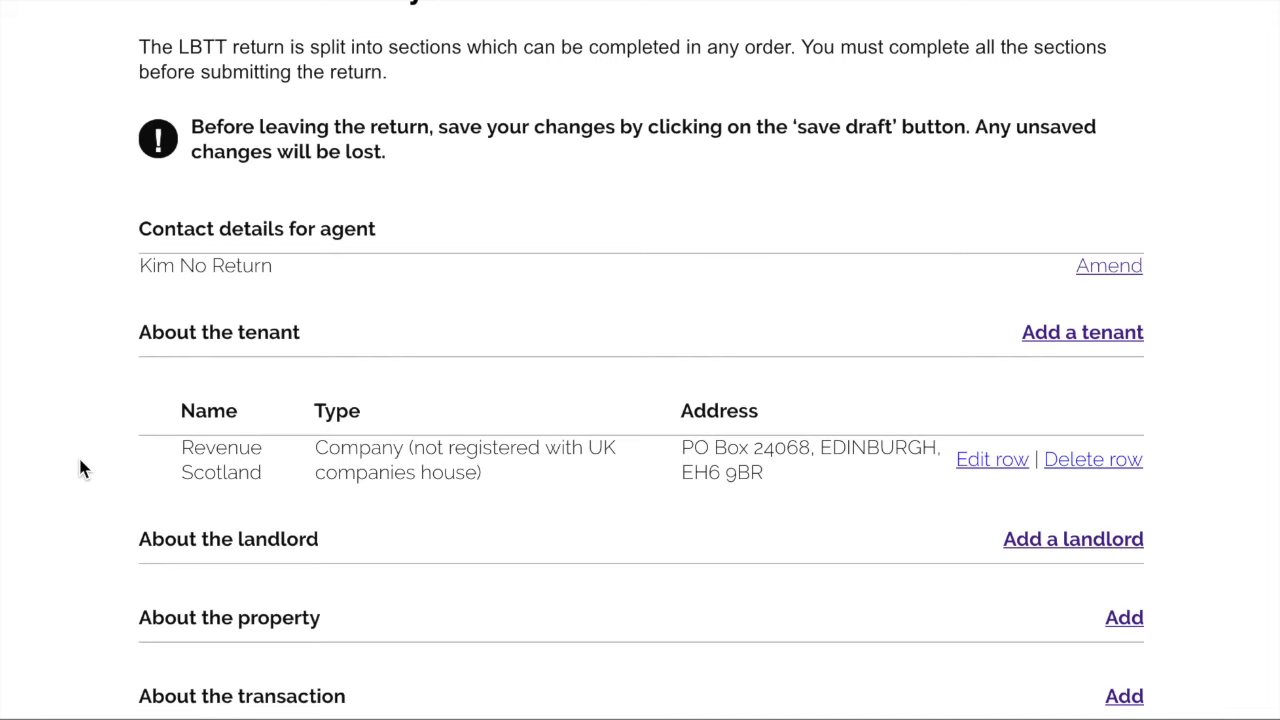
pyautogui.scroll(-2, 80, 466)
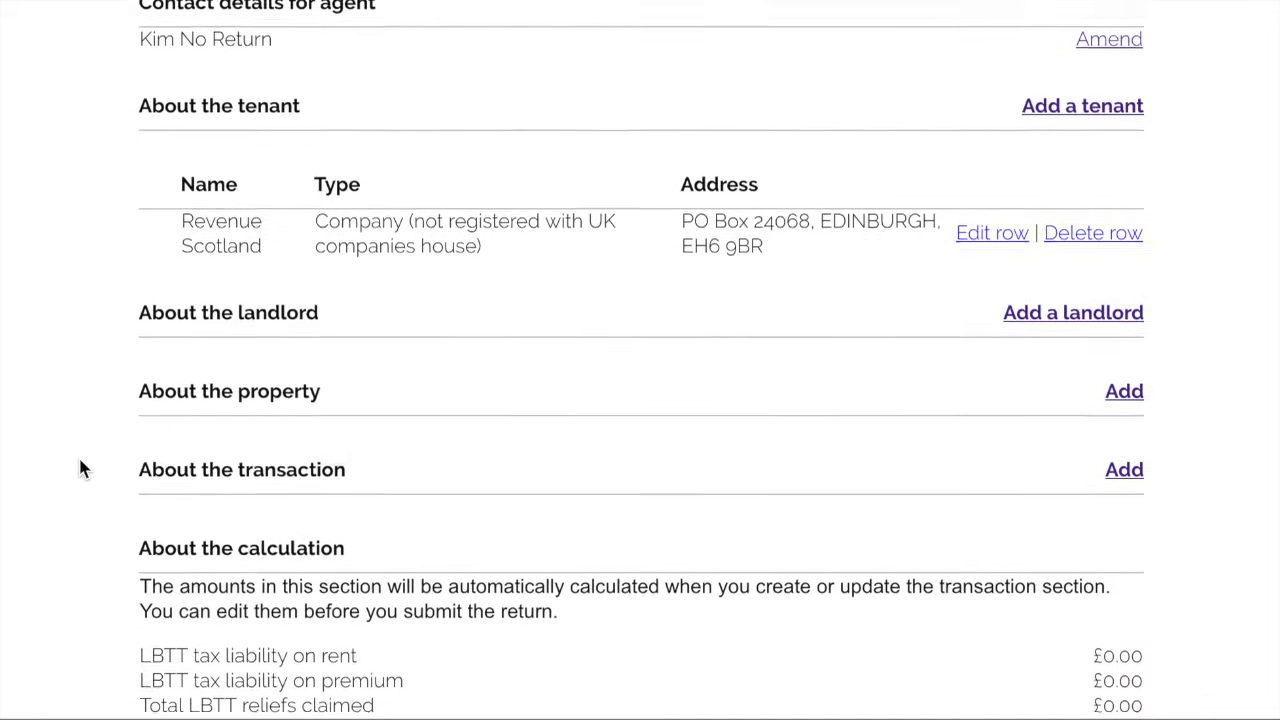
pyautogui.click(1055, 303)
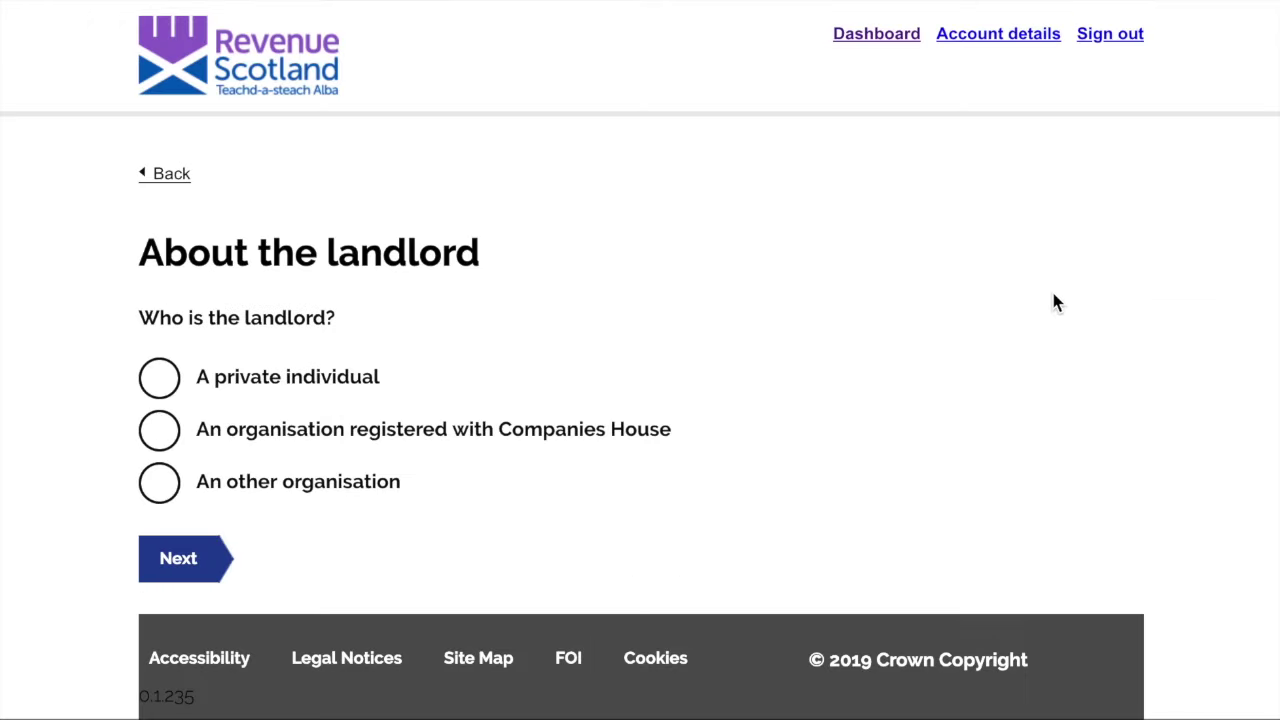
pyautogui.scroll(-1, 265, 449)
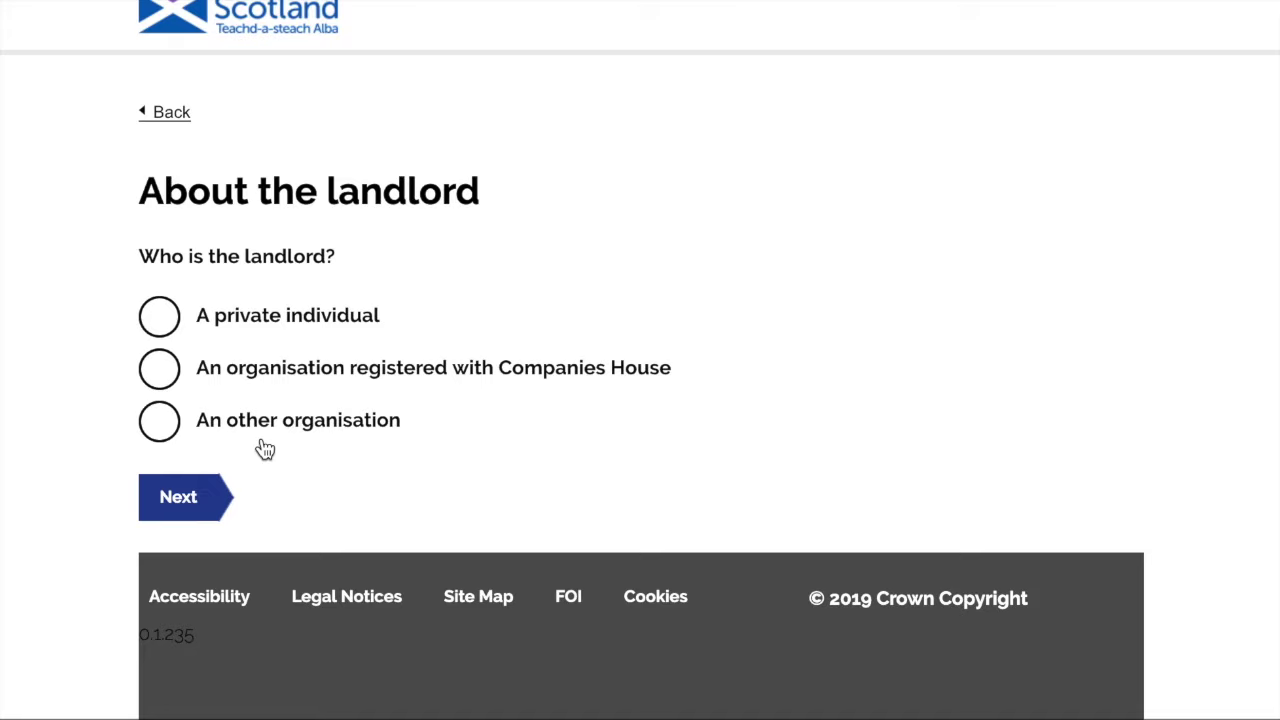
pyautogui.click(159, 421)
pyautogui.click(186, 499)
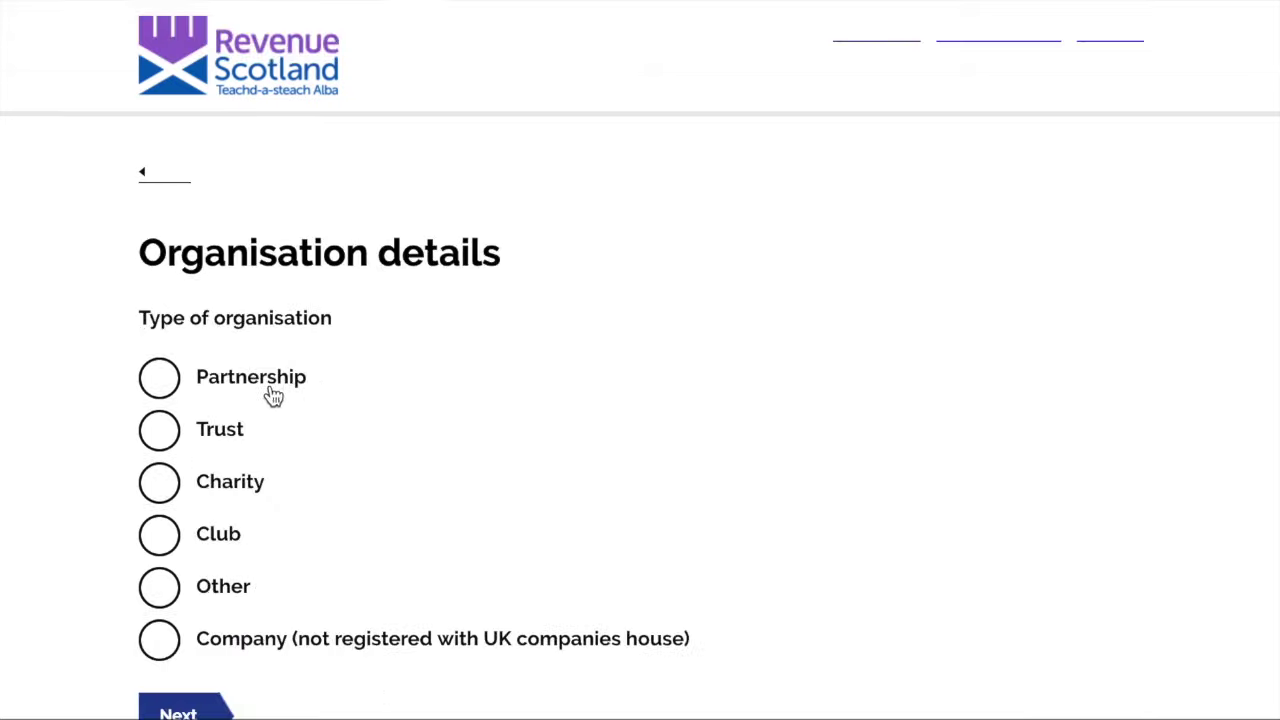
pyautogui.click(160, 642)
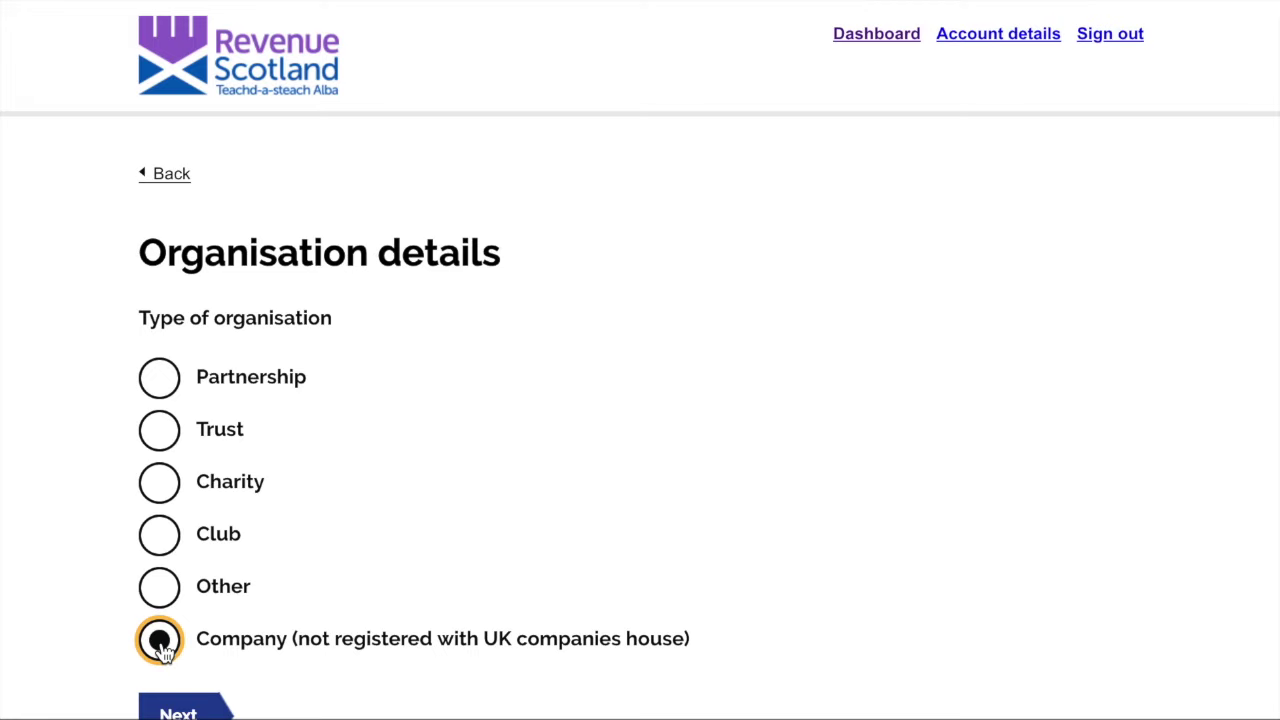
pyautogui.scroll(-2, 160, 648)
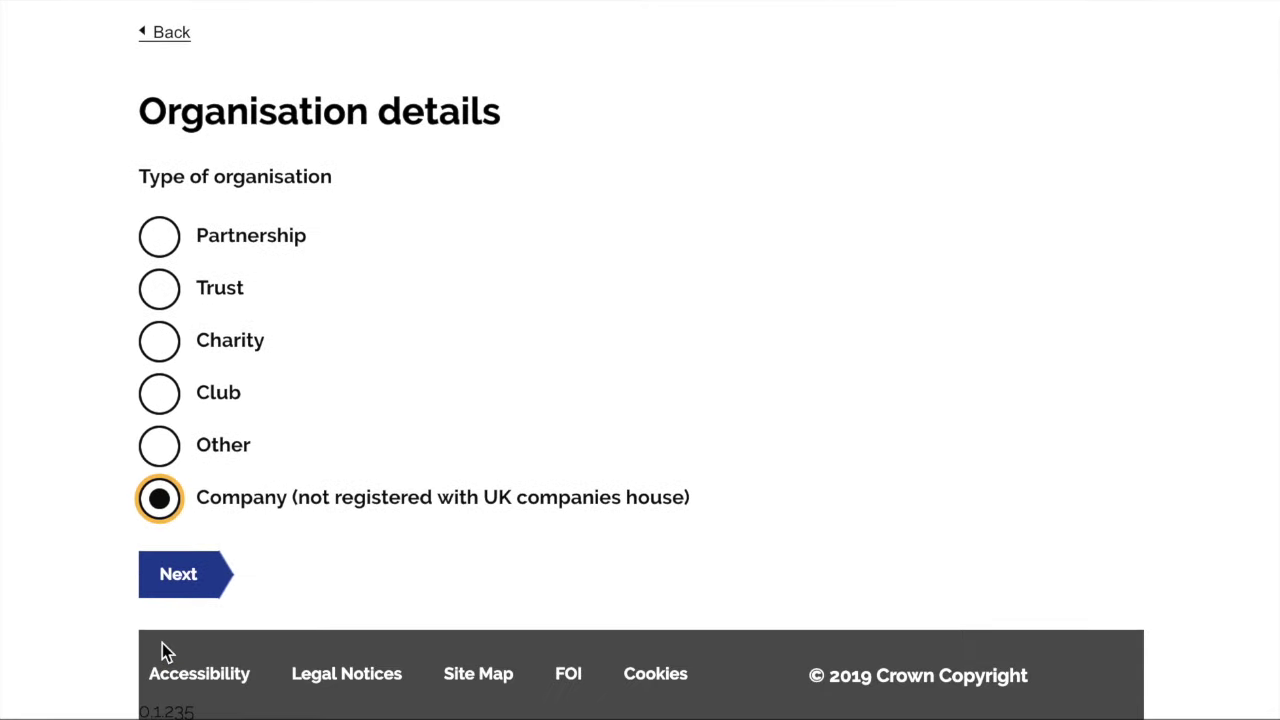
pyautogui.click(189, 575)
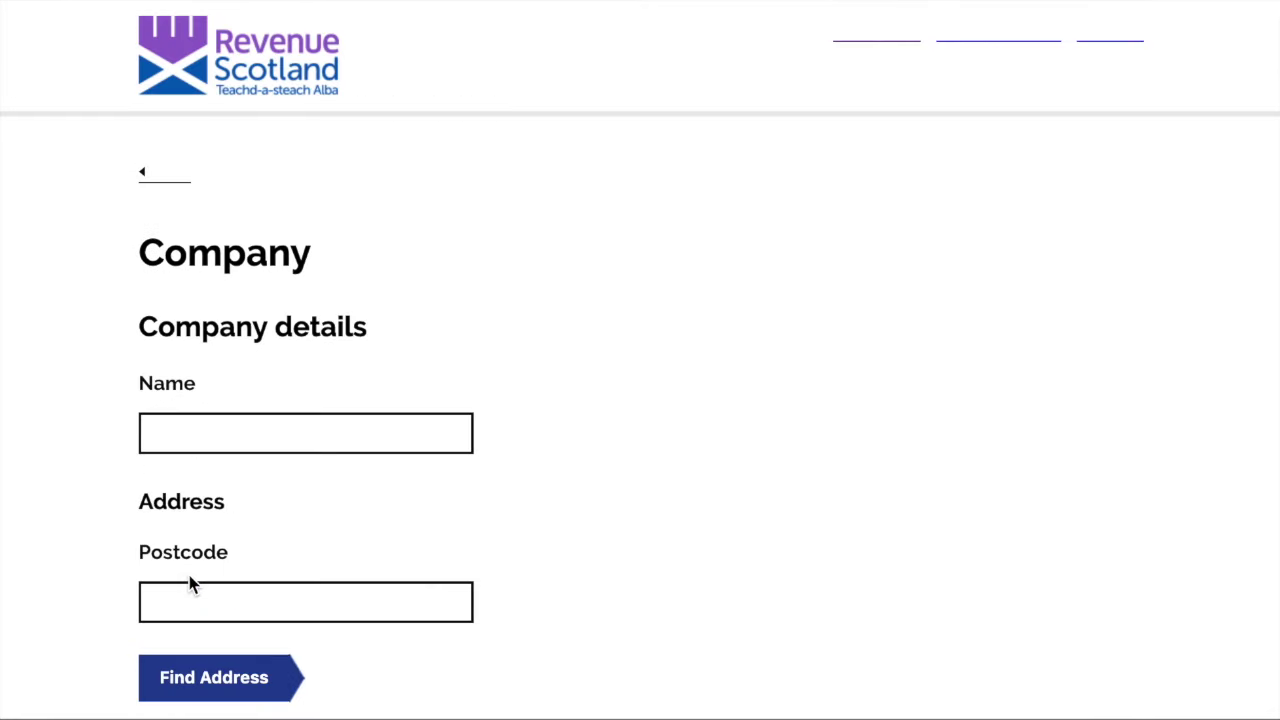
# - Enter Lease Return as the landlord company's name and fill in its address from a postcode lookup
pyautogui.scroll(-3, 300, 470)
pyautogui.click(300, 268)
pyautogui.write('Lease Return')
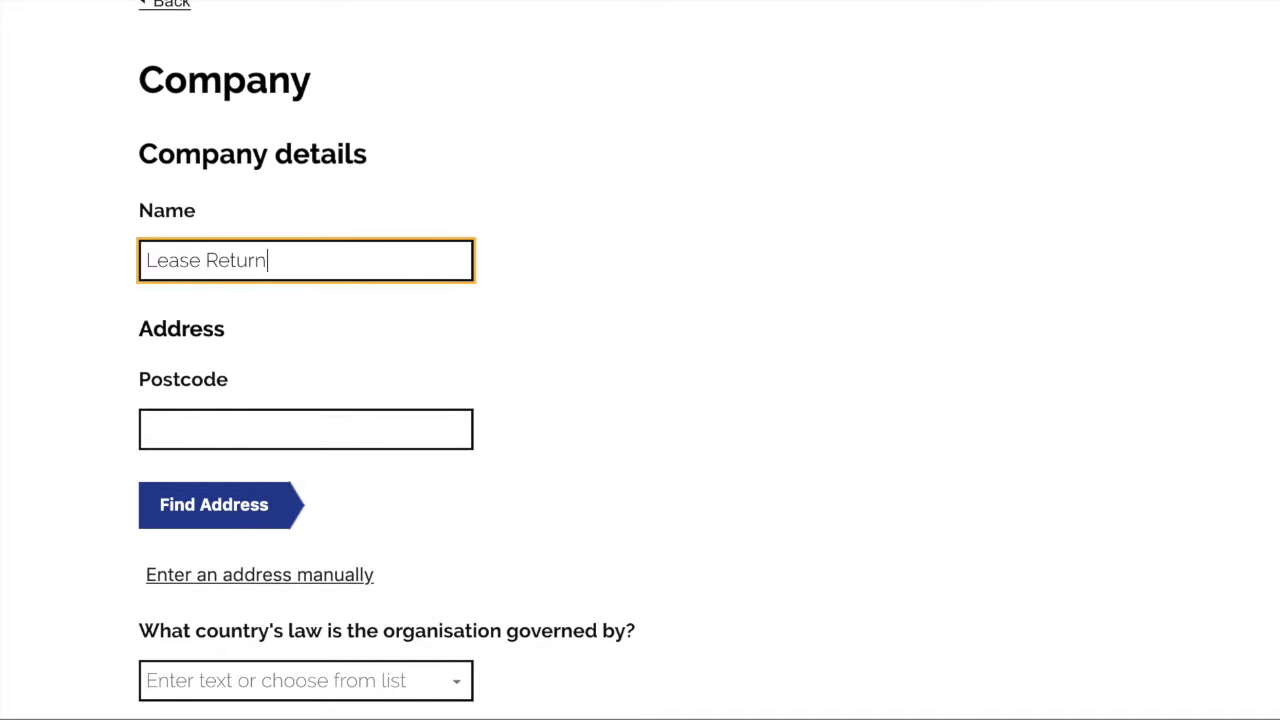
pyautogui.press('Tab')
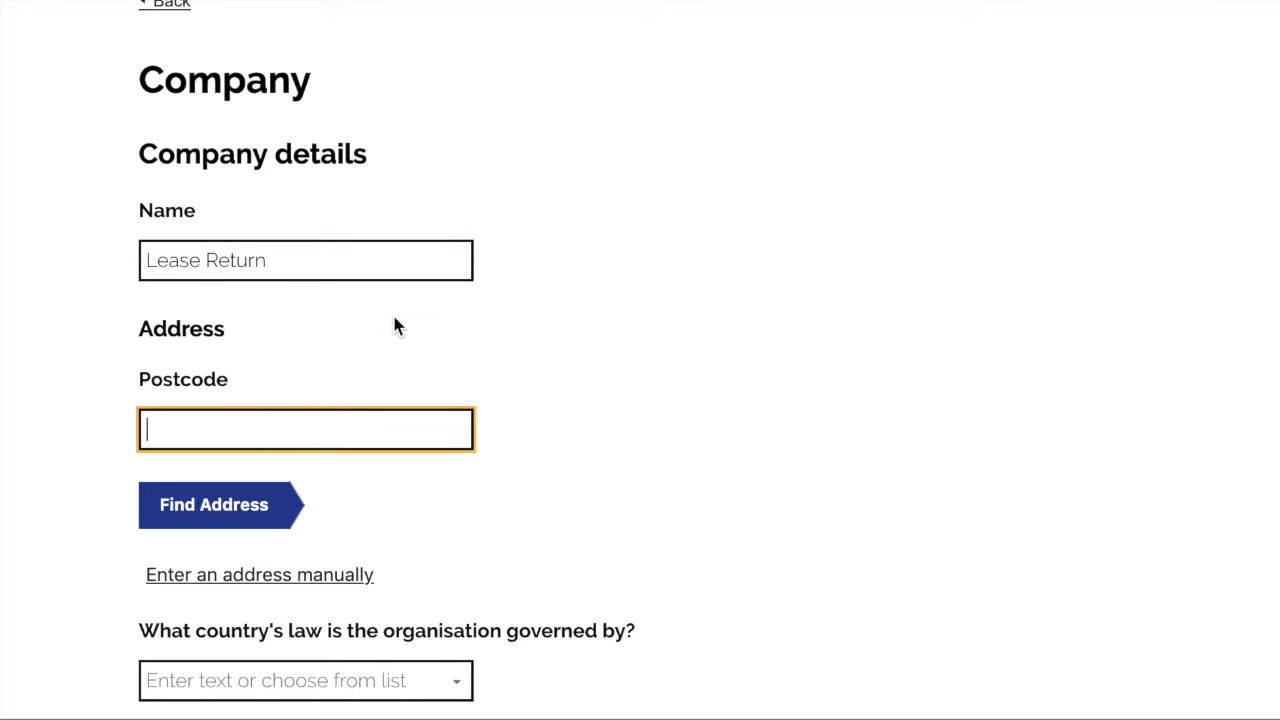
pyautogui.write('EH6 9BR')
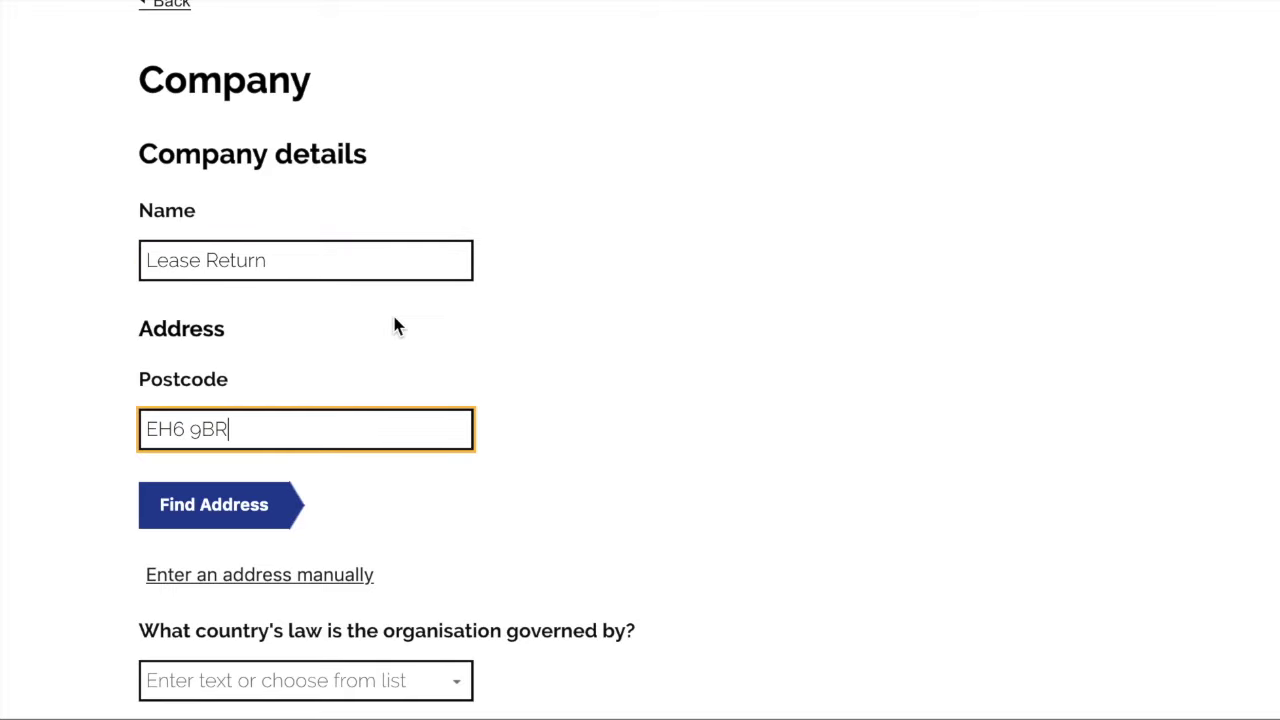
pyautogui.click(224, 510)
pyautogui.scroll(-2, 396, 410)
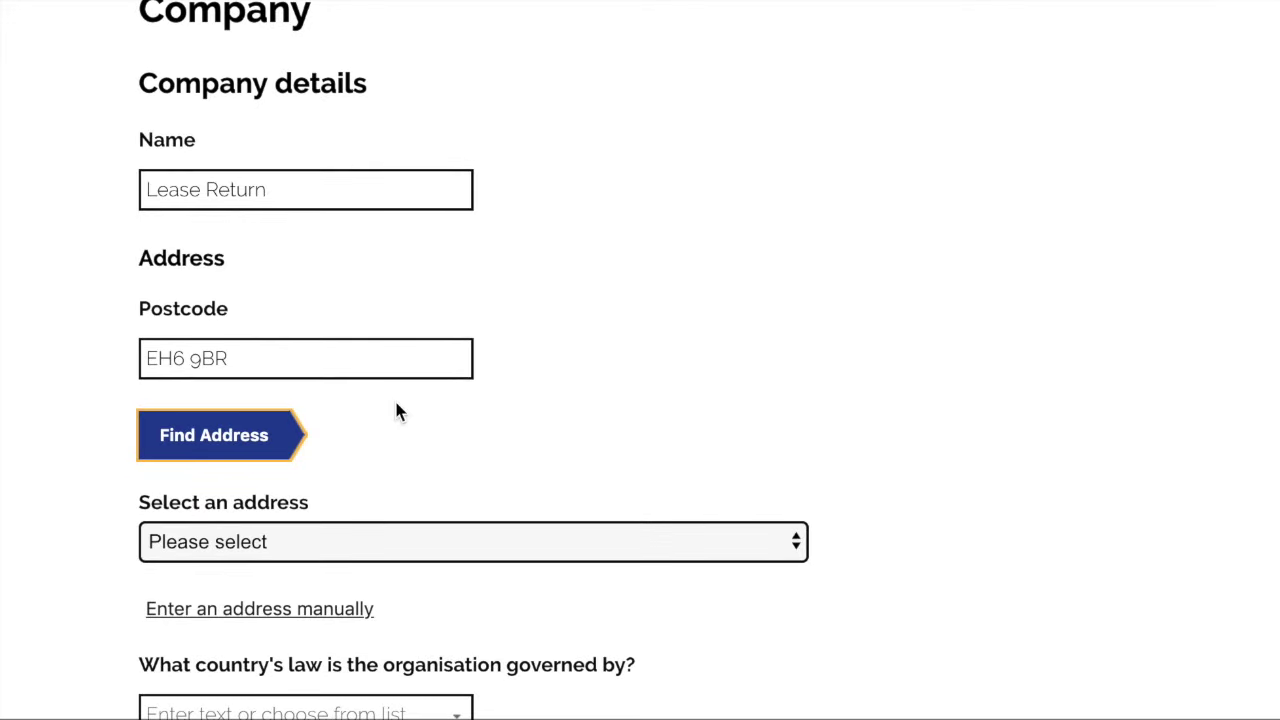
pyautogui.click(311, 535)
pyautogui.click(292, 567)
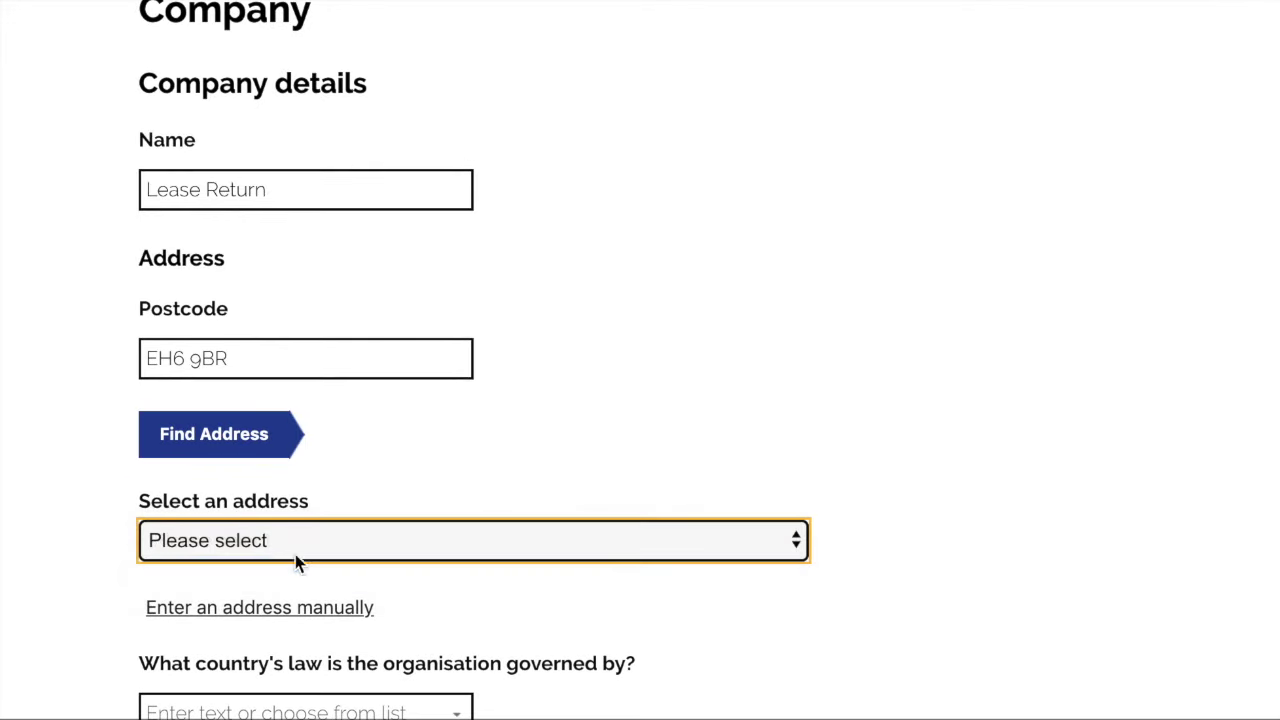
# - Set the landlord company's governing law to SCOTLAND and complete the landlord section, returning to the return summary
pyautogui.scroll(-4, 762, 438)
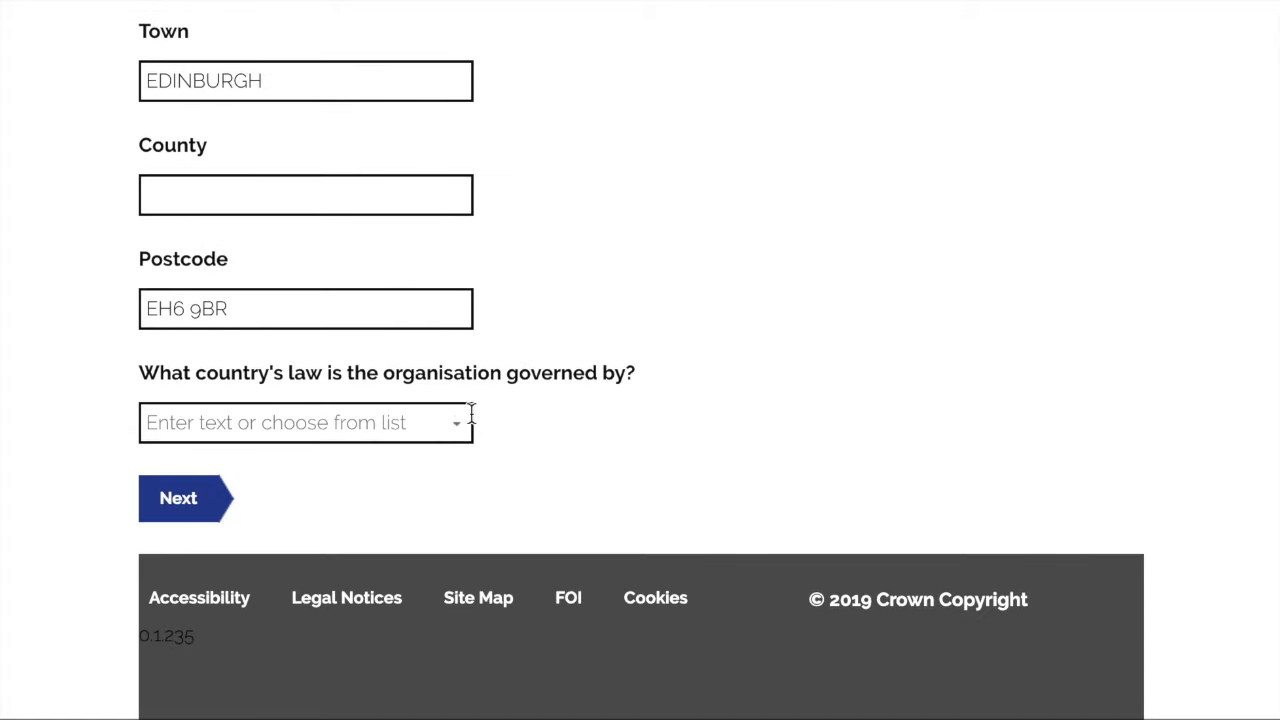
pyautogui.click(447, 434)
pyautogui.click(408, 460)
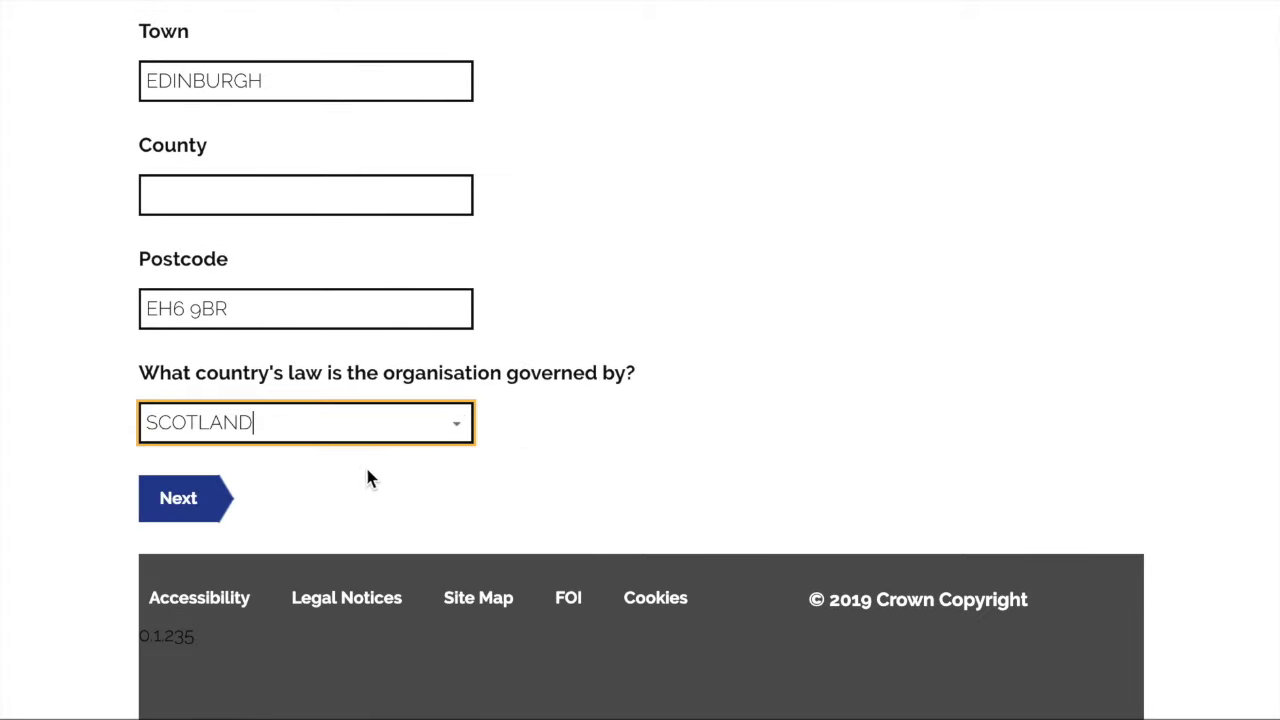
pyautogui.click(196, 505)
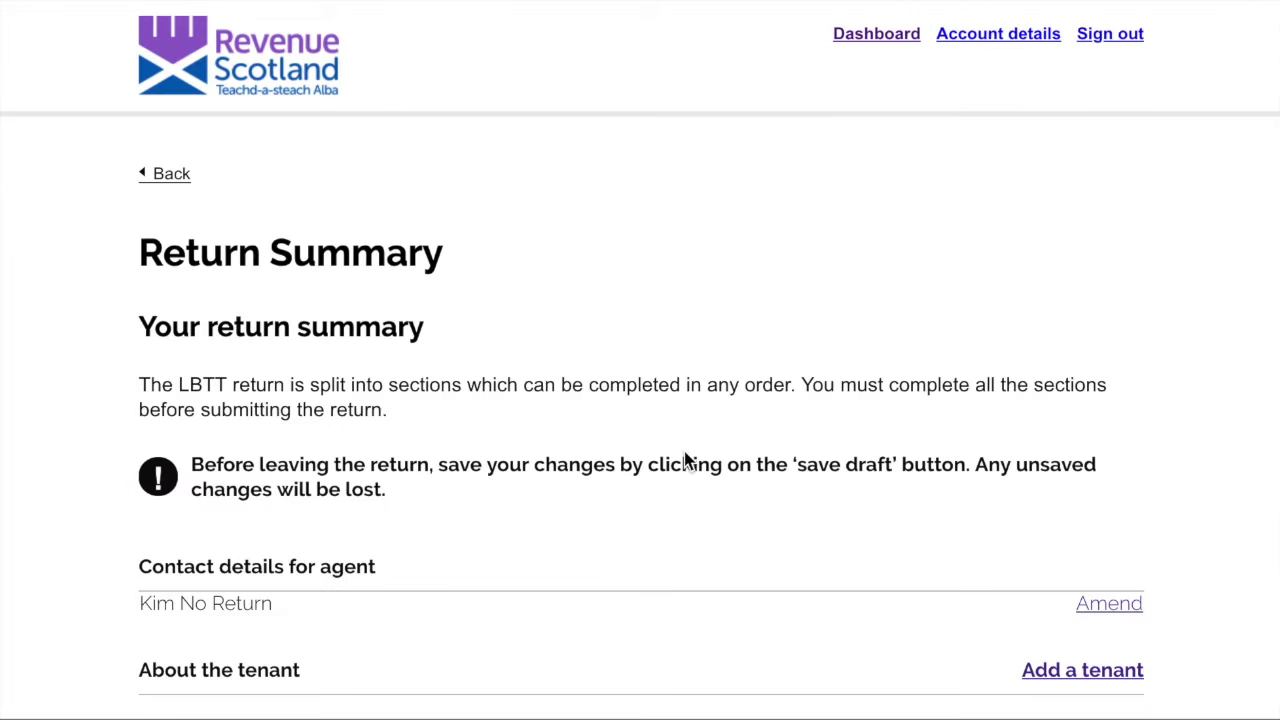
pyautogui.scroll(-3, 685, 452)
pyautogui.scroll(-1, 685, 459)
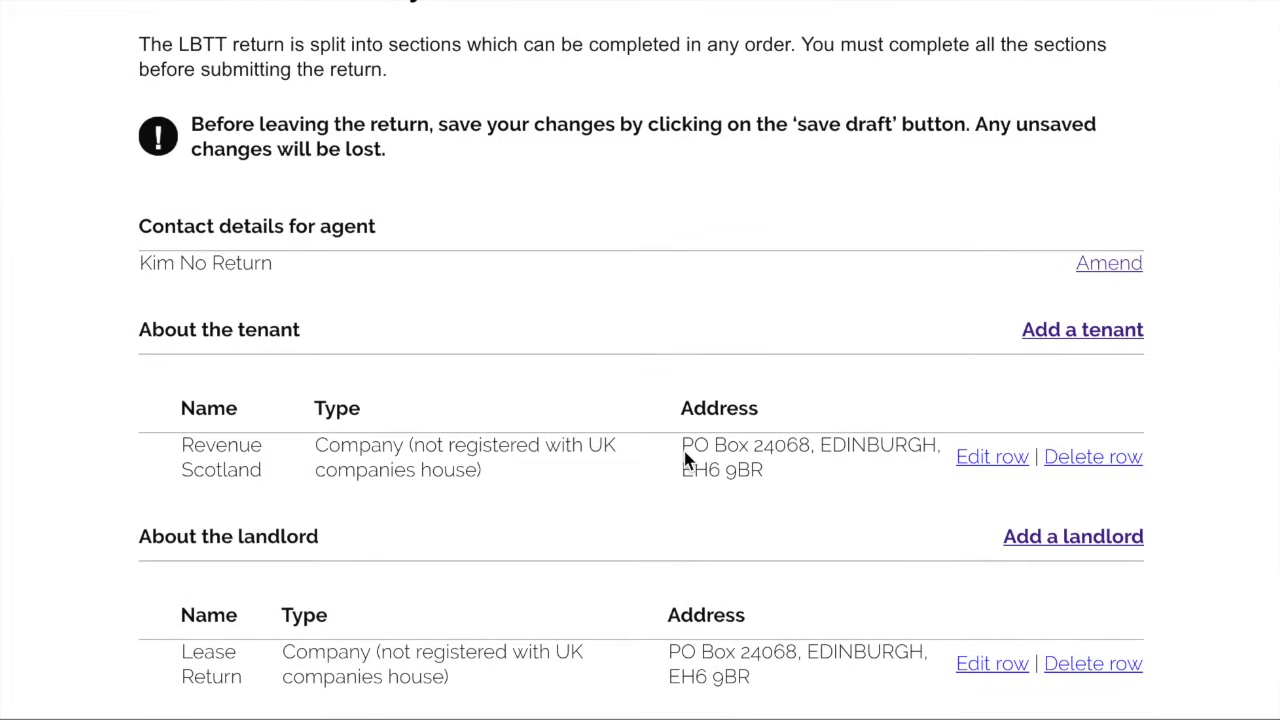
pyautogui.scroll(-2, 685, 458)
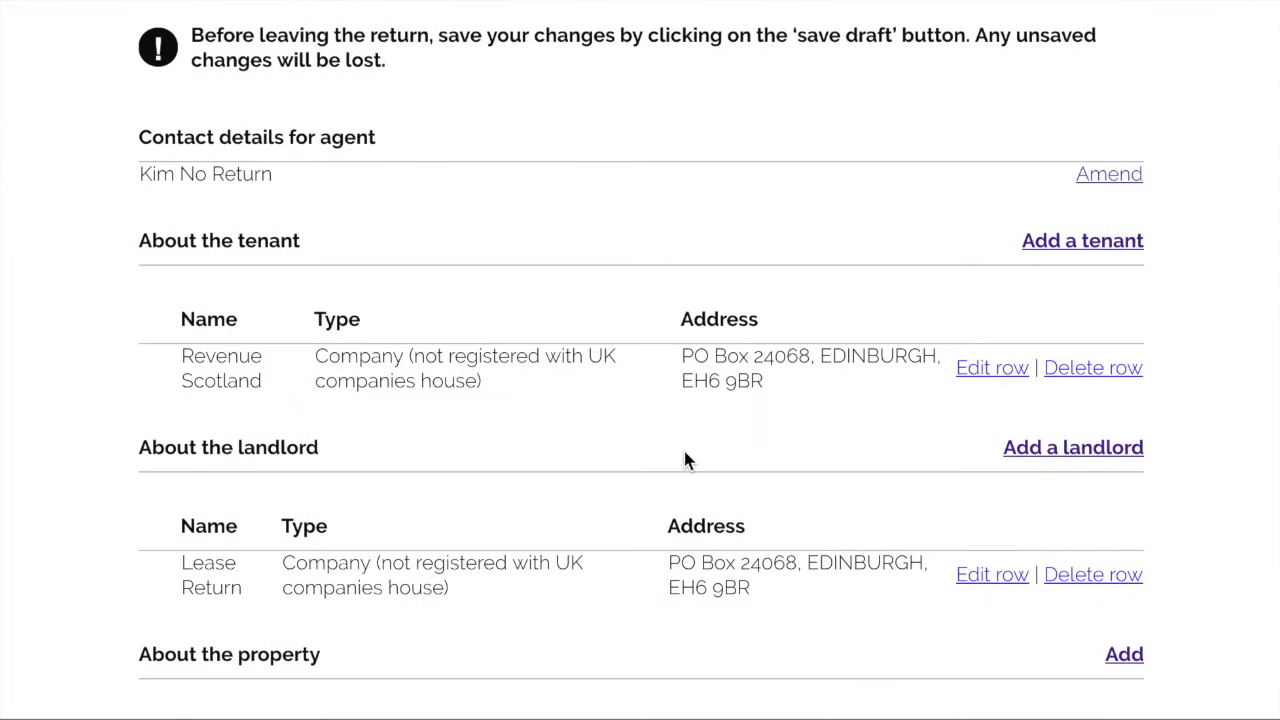
# - Save the lease return as a draft and go back to the dashboard
pyautogui.scroll(-5, 685, 459)
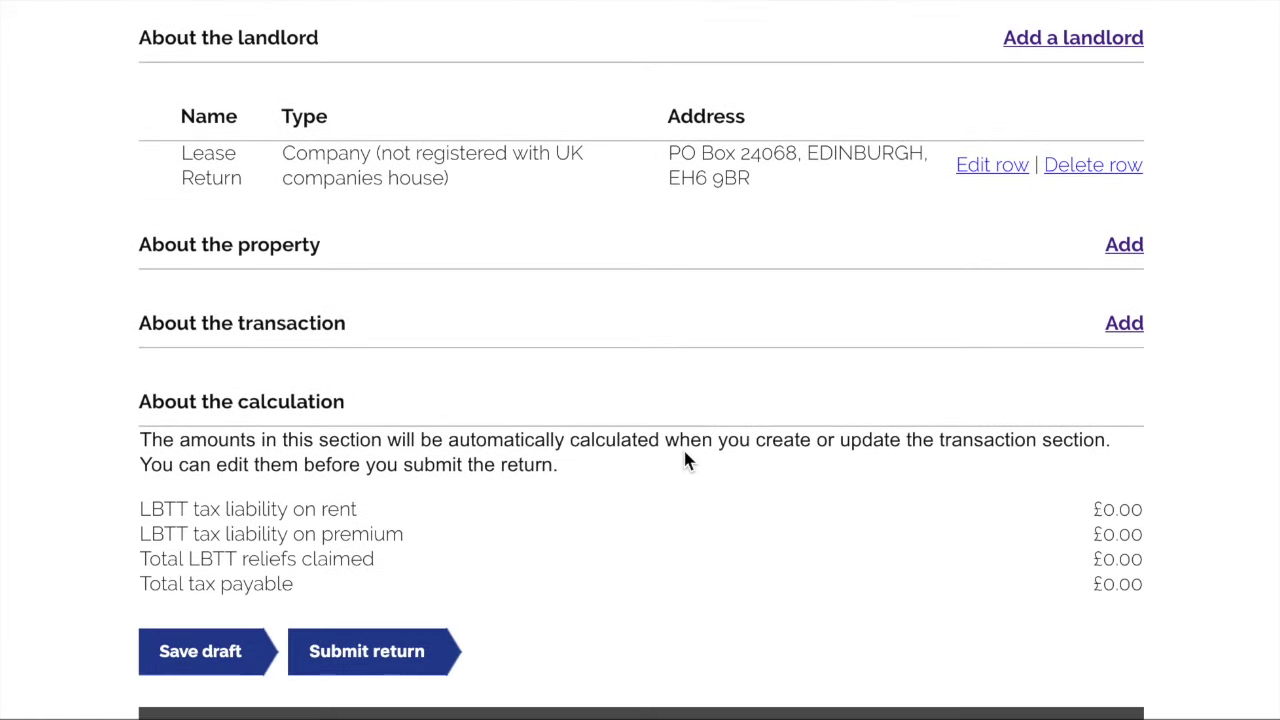
pyautogui.click(237, 642)
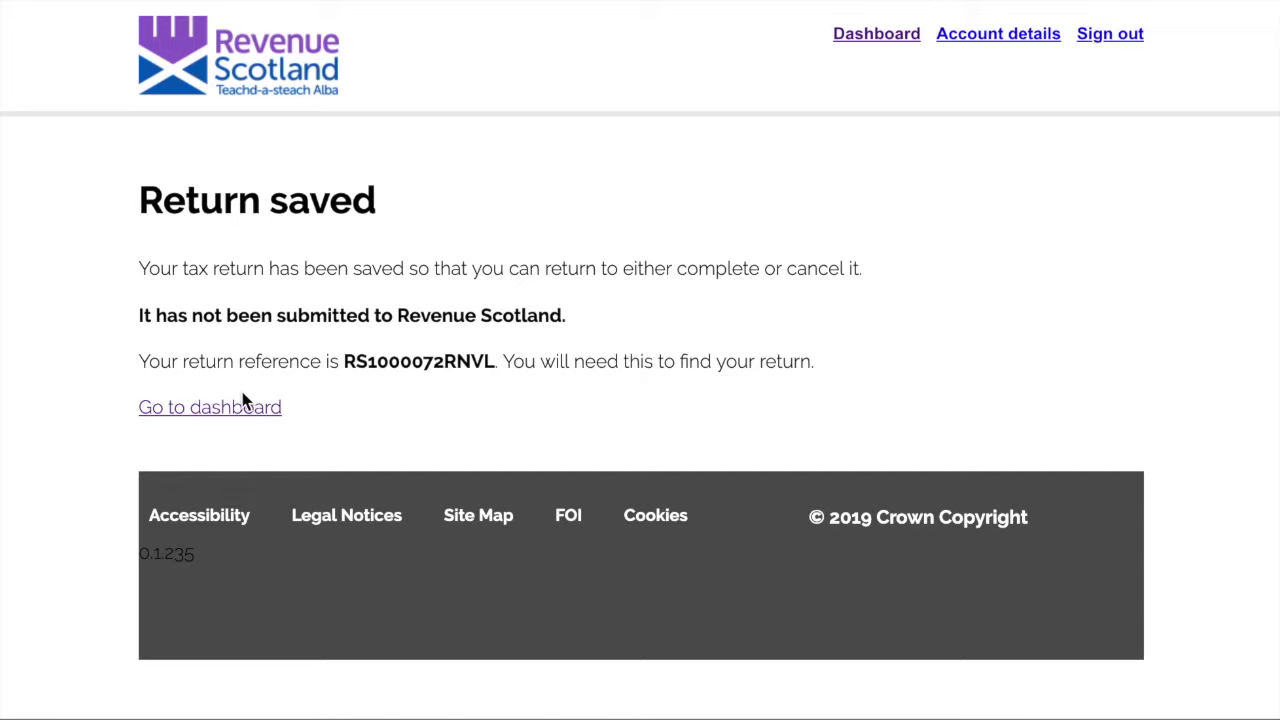
pyautogui.click(233, 418)
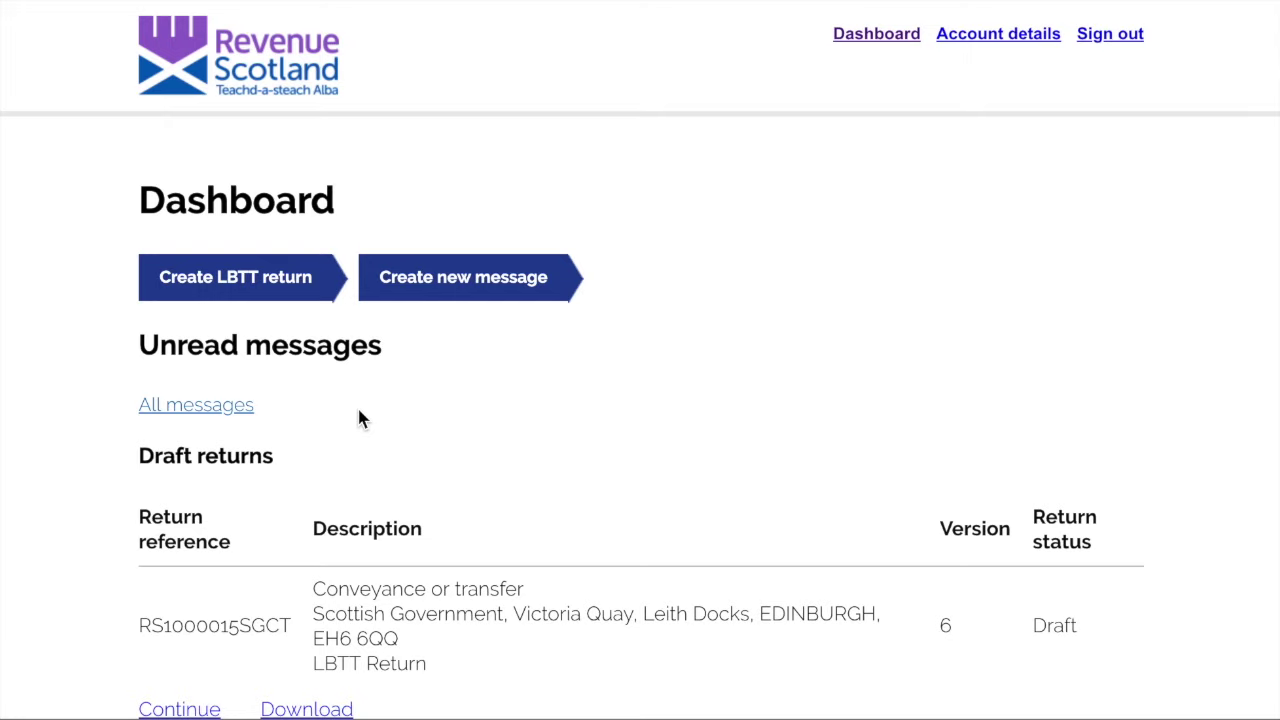
# - Find the newly saved lease return on the second page of the draft returns and continue it
pyautogui.scroll(-4, 357, 410)
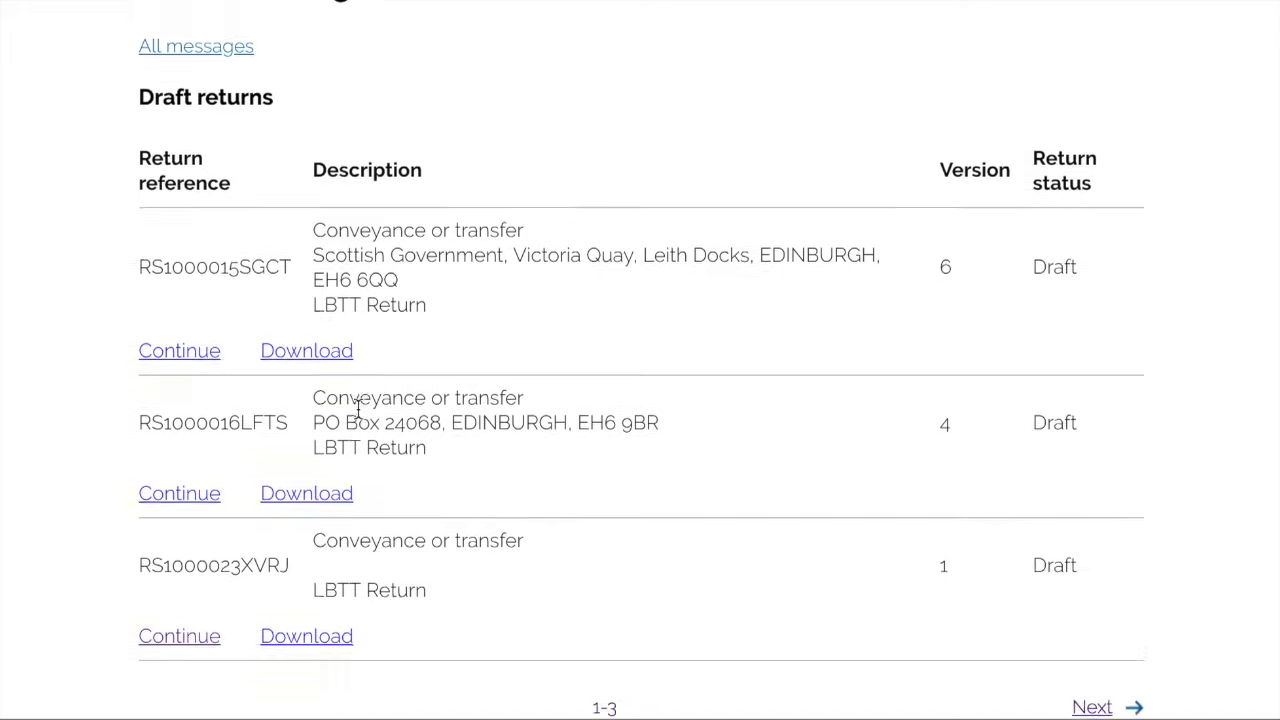
pyautogui.scroll(-1, 620, 510)
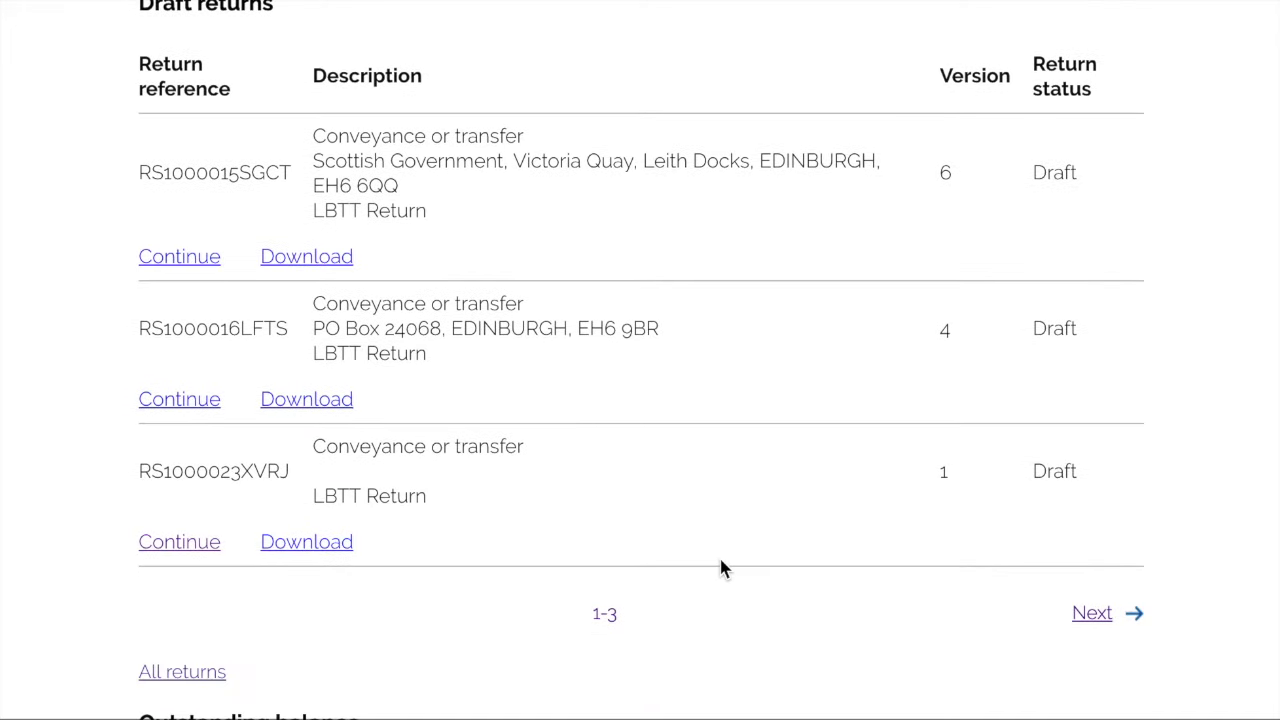
pyautogui.click(1082, 615)
pyautogui.scroll(-4, 826, 551)
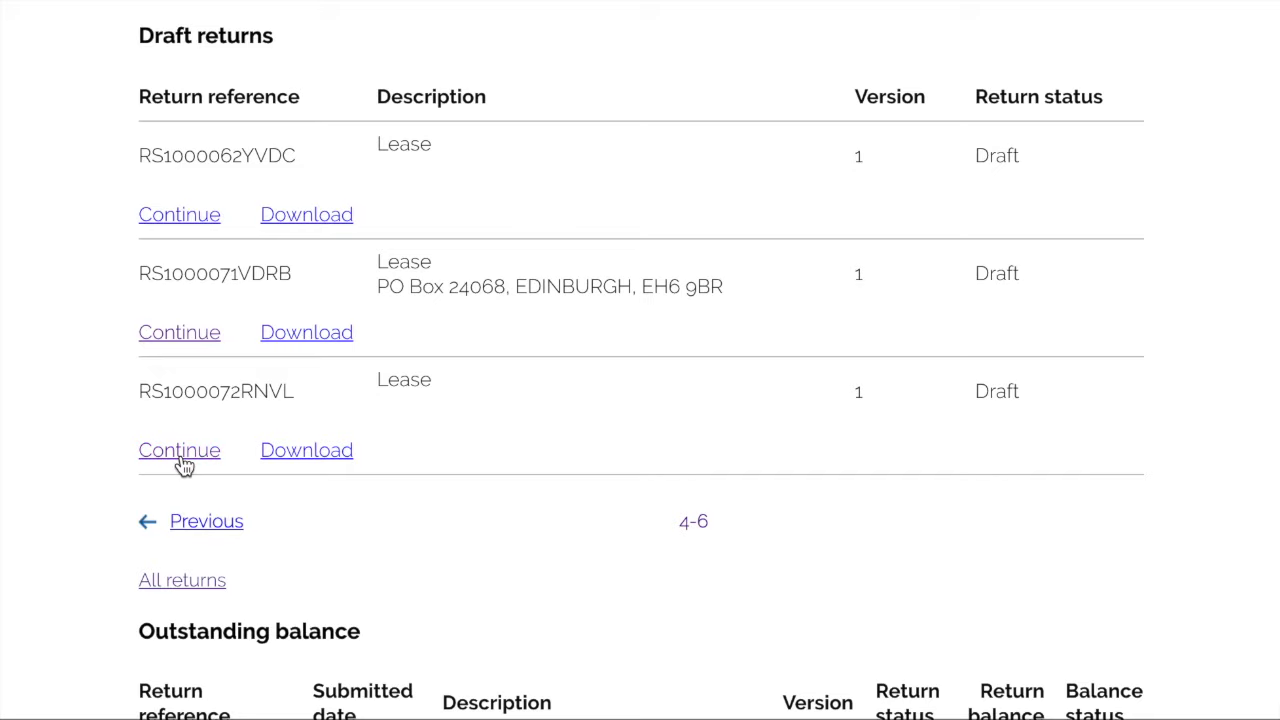
pyautogui.click(182, 456)
# - Add a property to the return, choosing its address from a postcode lookup, and proceed to its details
pyautogui.scroll(-10, 626, 403)
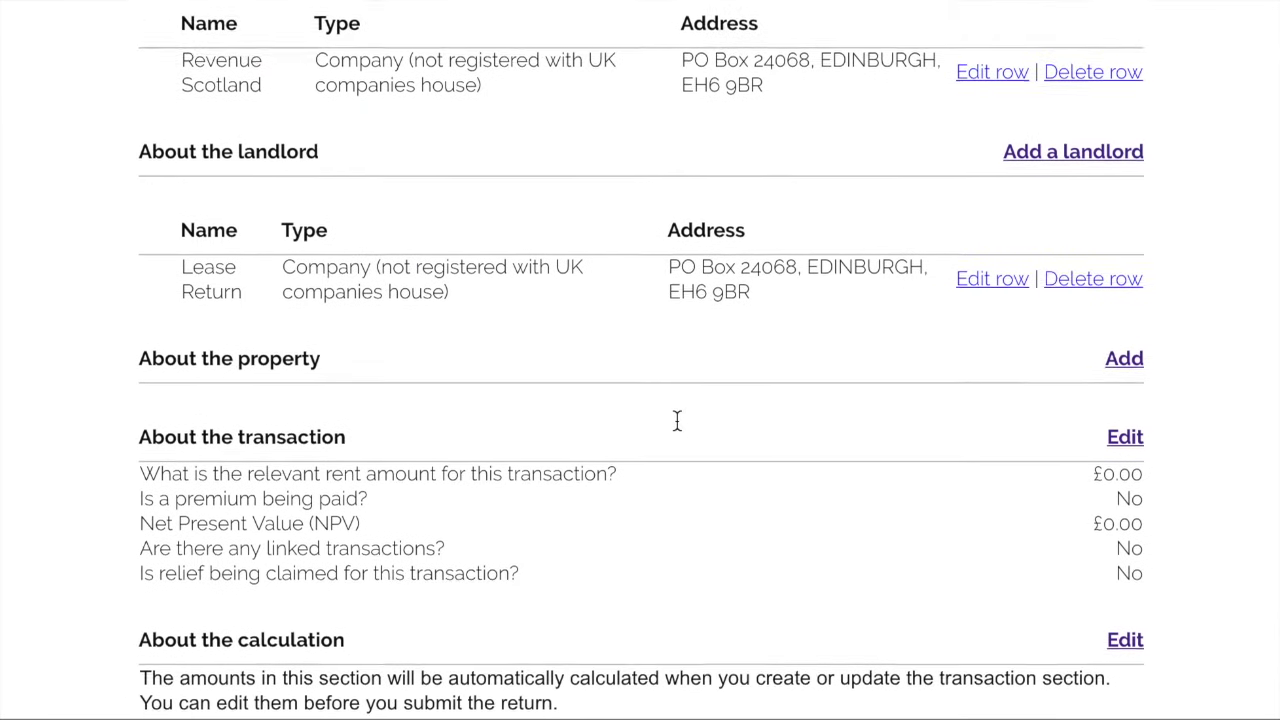
pyautogui.scroll(-2, 677, 420)
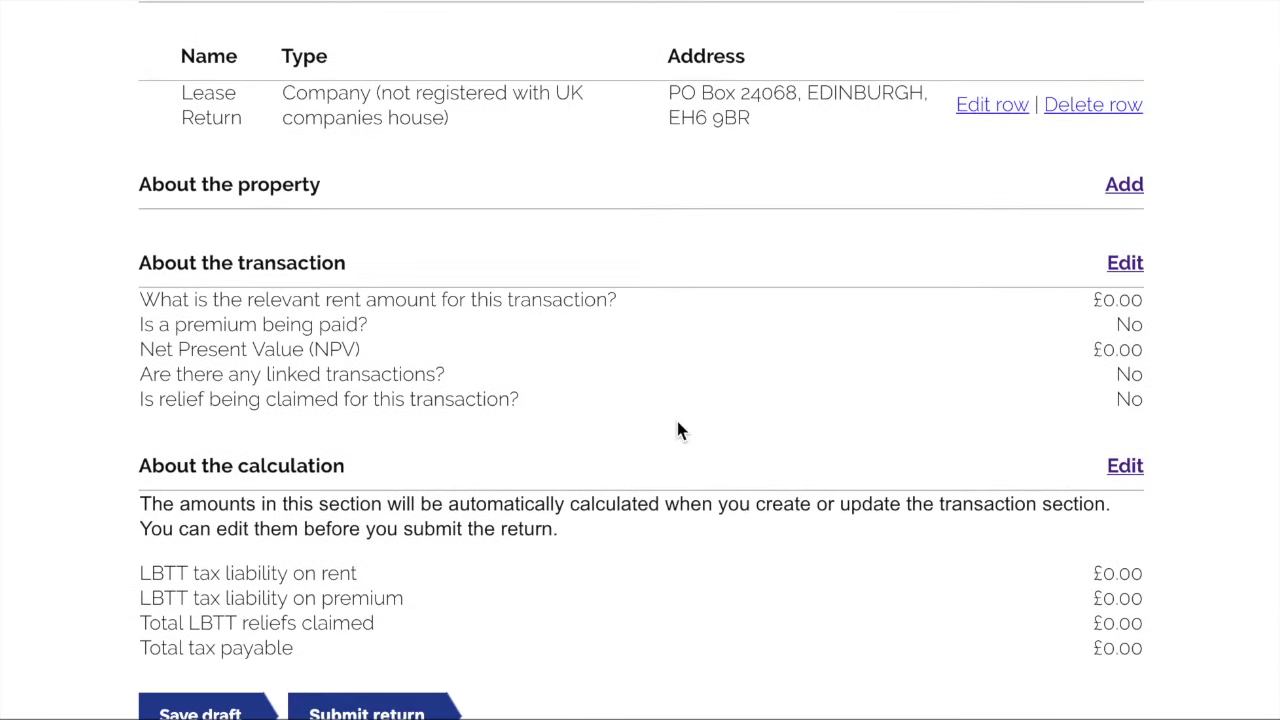
pyautogui.click(1128, 192)
pyautogui.scroll(-3, 737, 380)
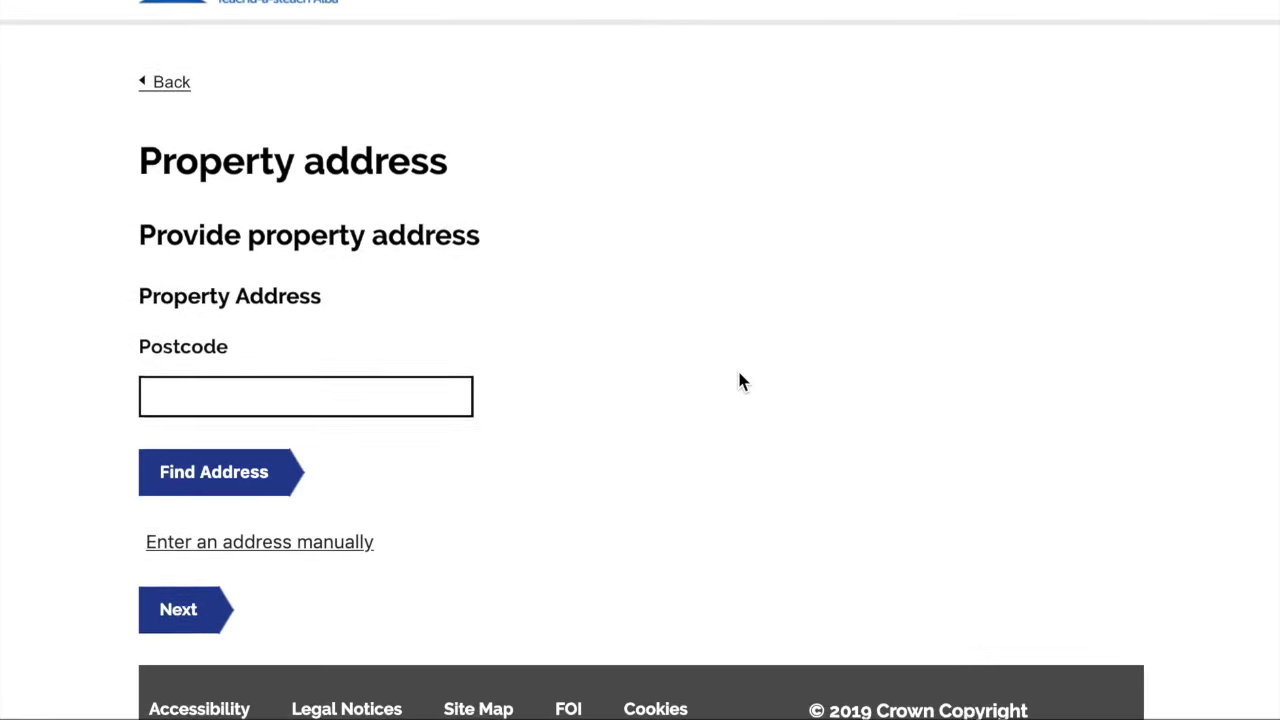
pyautogui.click(454, 354)
pyautogui.write('EH6 9BR')
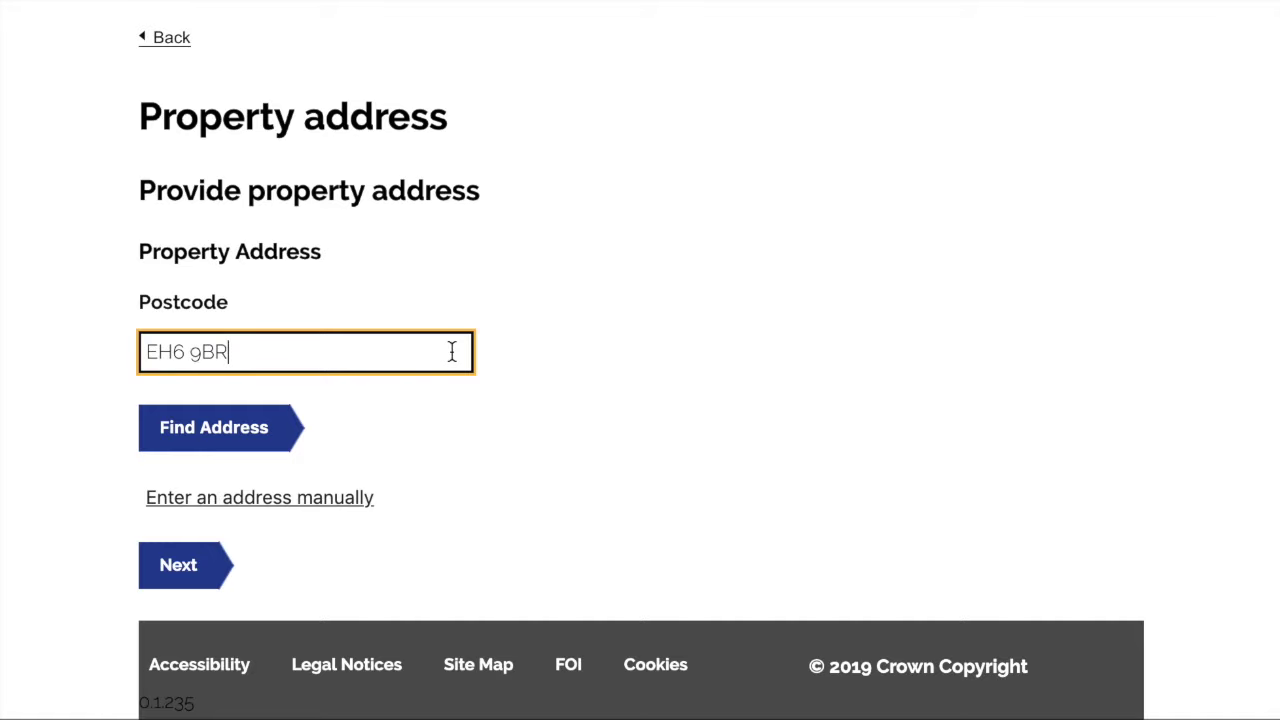
pyautogui.click(214, 434)
pyautogui.scroll(-3, 692, 466)
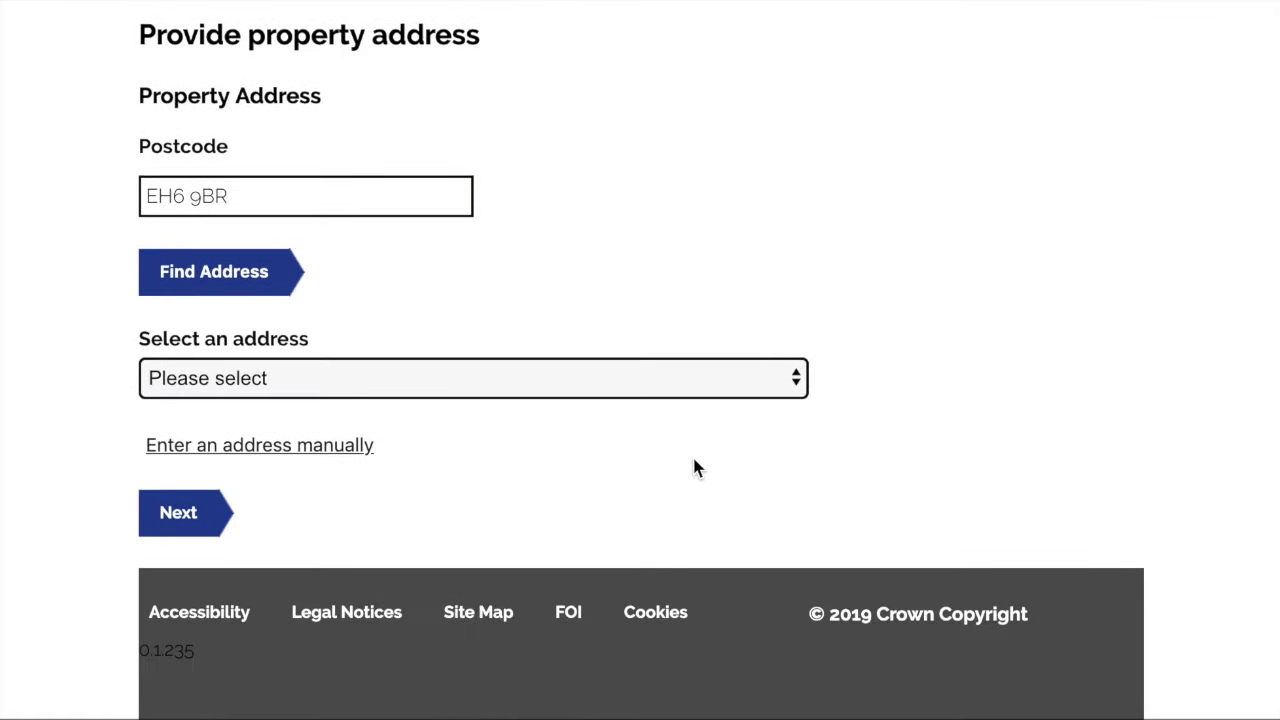
pyautogui.click(797, 383)
pyautogui.click(737, 406)
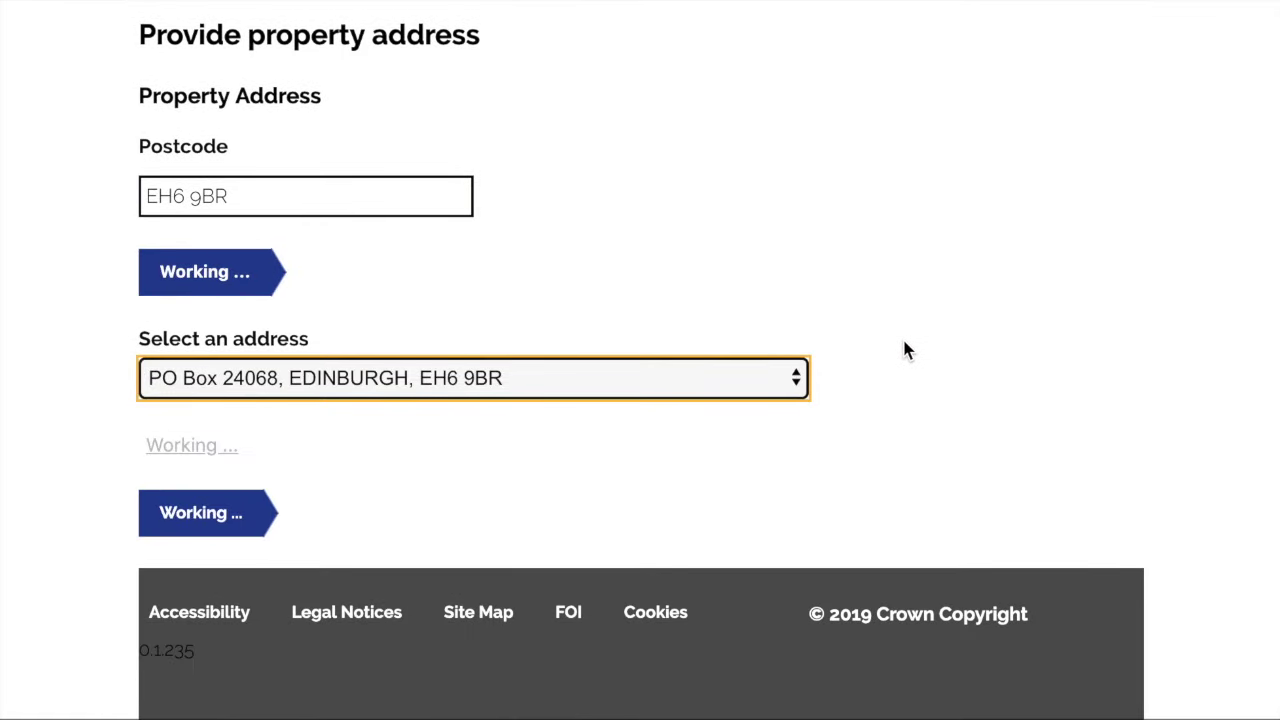
pyautogui.scroll(-9, 903, 350)
pyautogui.click(220, 503)
# - Set the property's local authority to Edinburgh, City of and its title number to ELN 123456, completing the property section
pyautogui.click(416, 431)
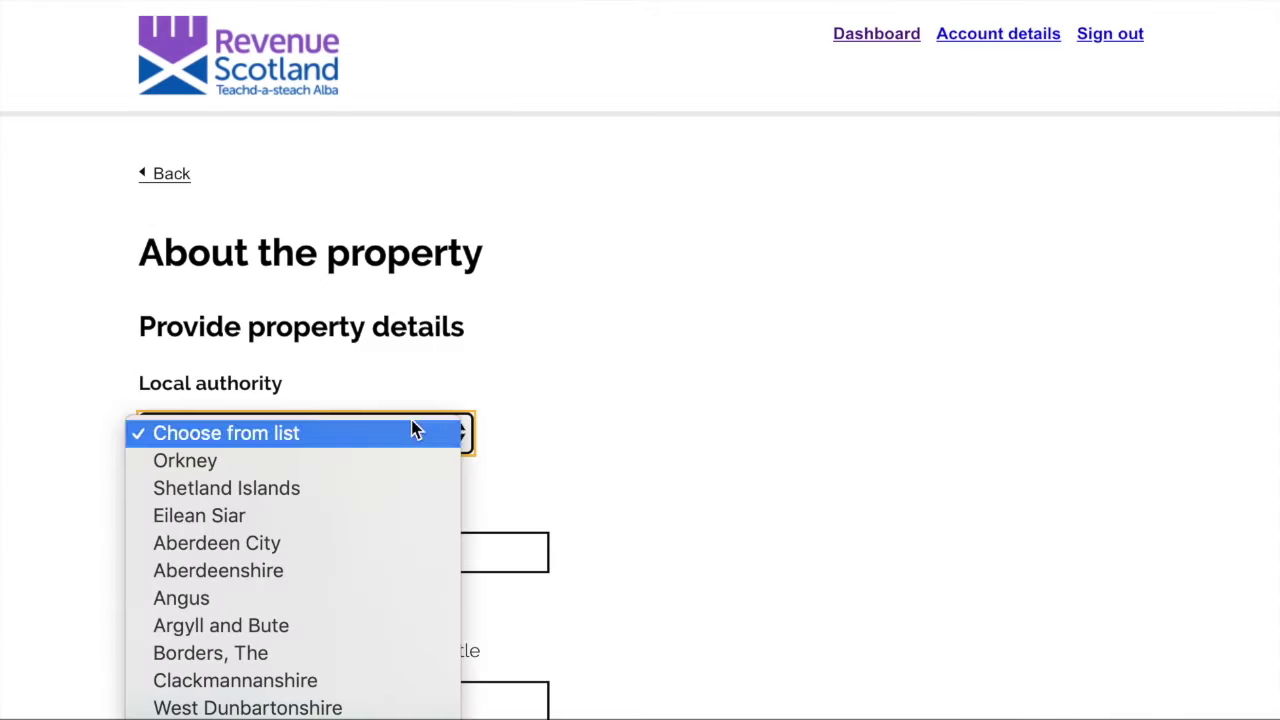
pyautogui.scroll(-5, 368, 561)
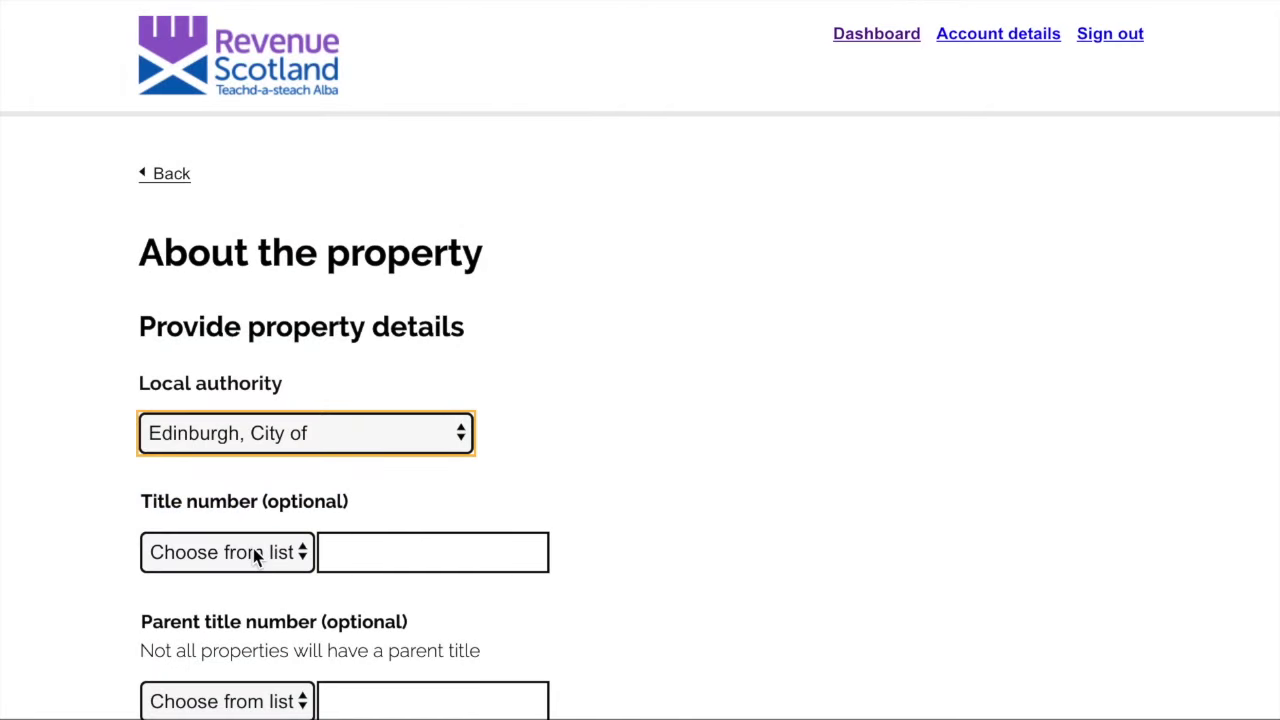
pyautogui.click(253, 550)
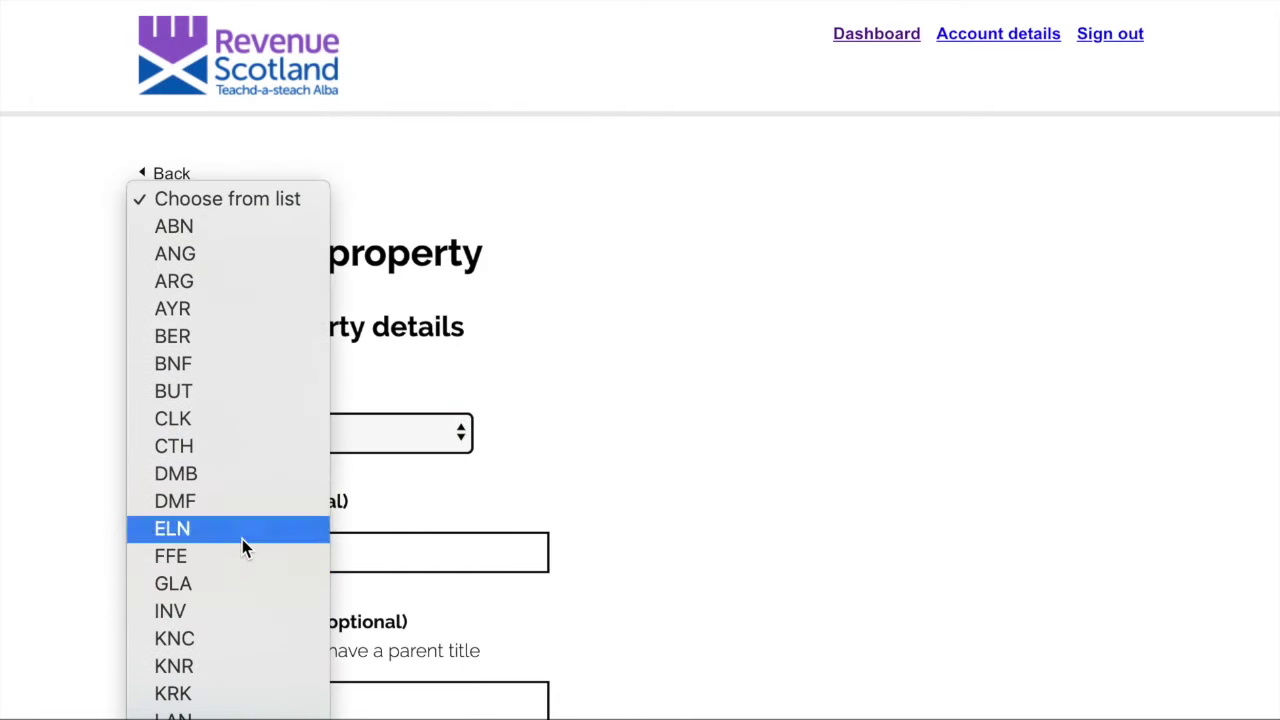
pyautogui.click(242, 541)
pyautogui.click(357, 546)
pyautogui.write('123456')
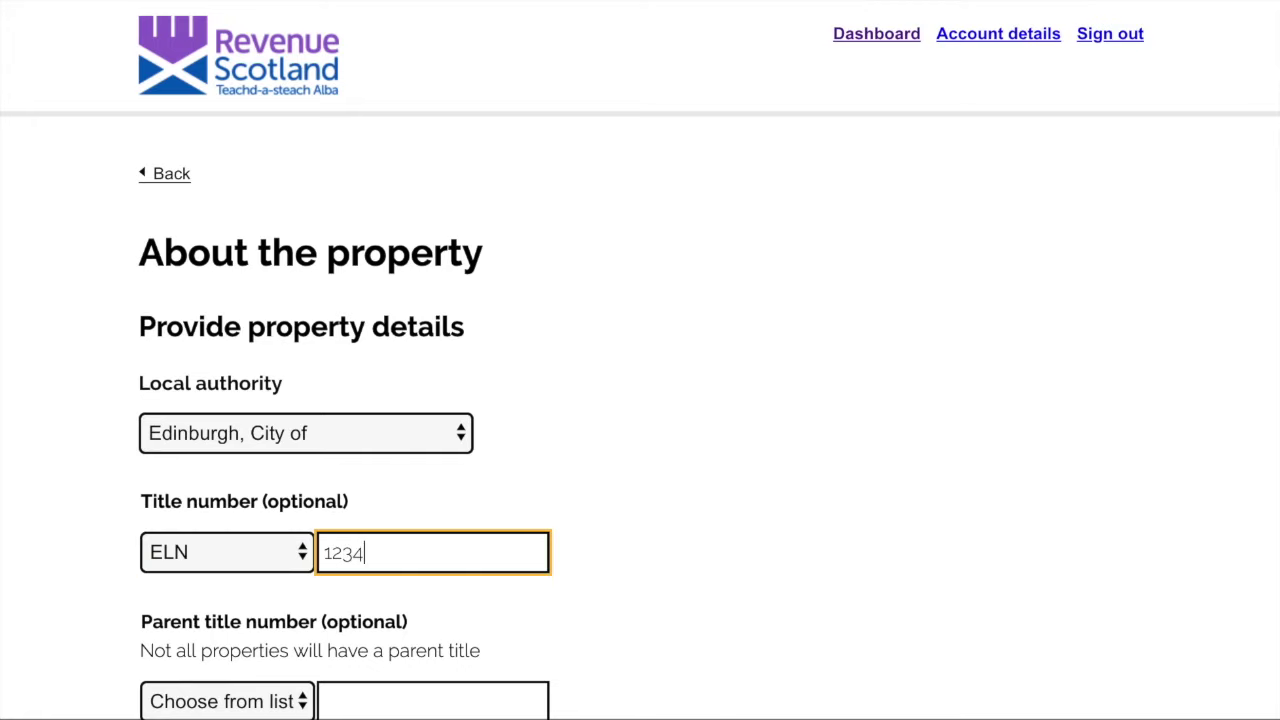
pyautogui.scroll(-3, 511, 495)
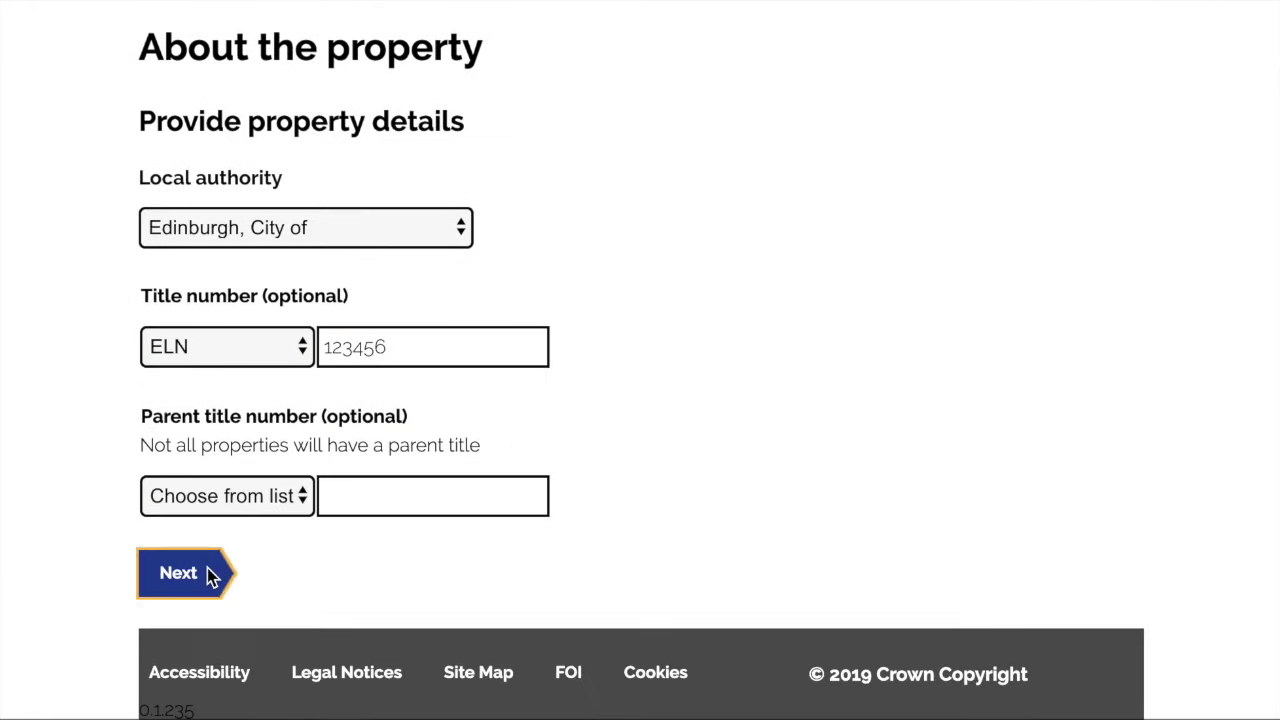
pyautogui.click(213, 573)
# - Edit the return's transaction section and set the property type to Non-residential
pyautogui.scroll(-3, 352, 522)
pyautogui.scroll(-3, 349, 522)
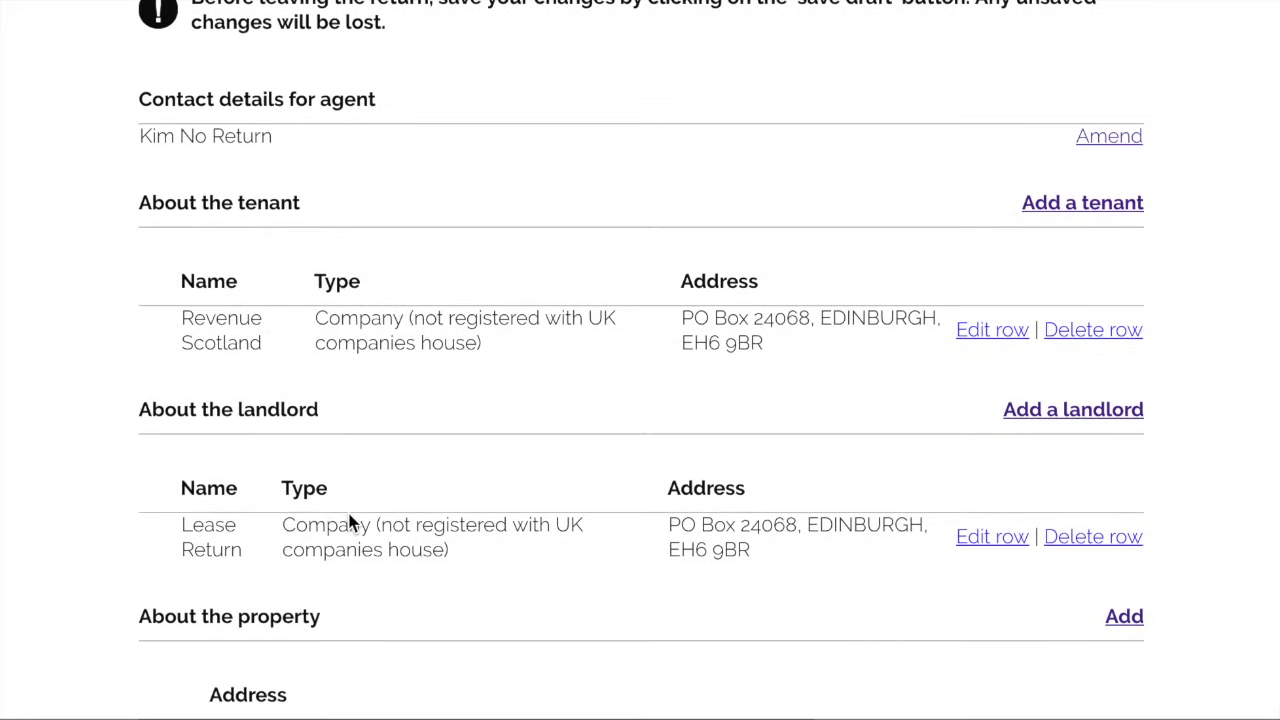
pyautogui.scroll(-1, 727, 500)
pyautogui.scroll(-3, 940, 486)
pyautogui.scroll(-1, 940, 487)
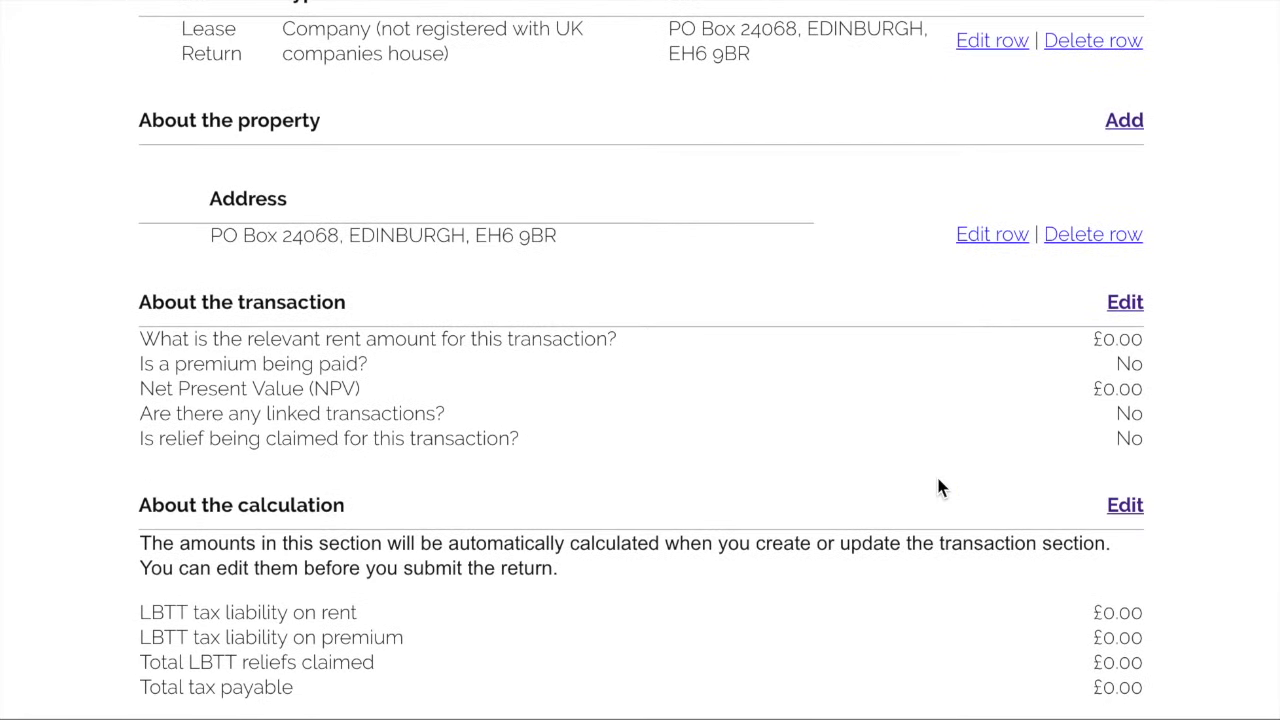
pyautogui.click(1128, 306)
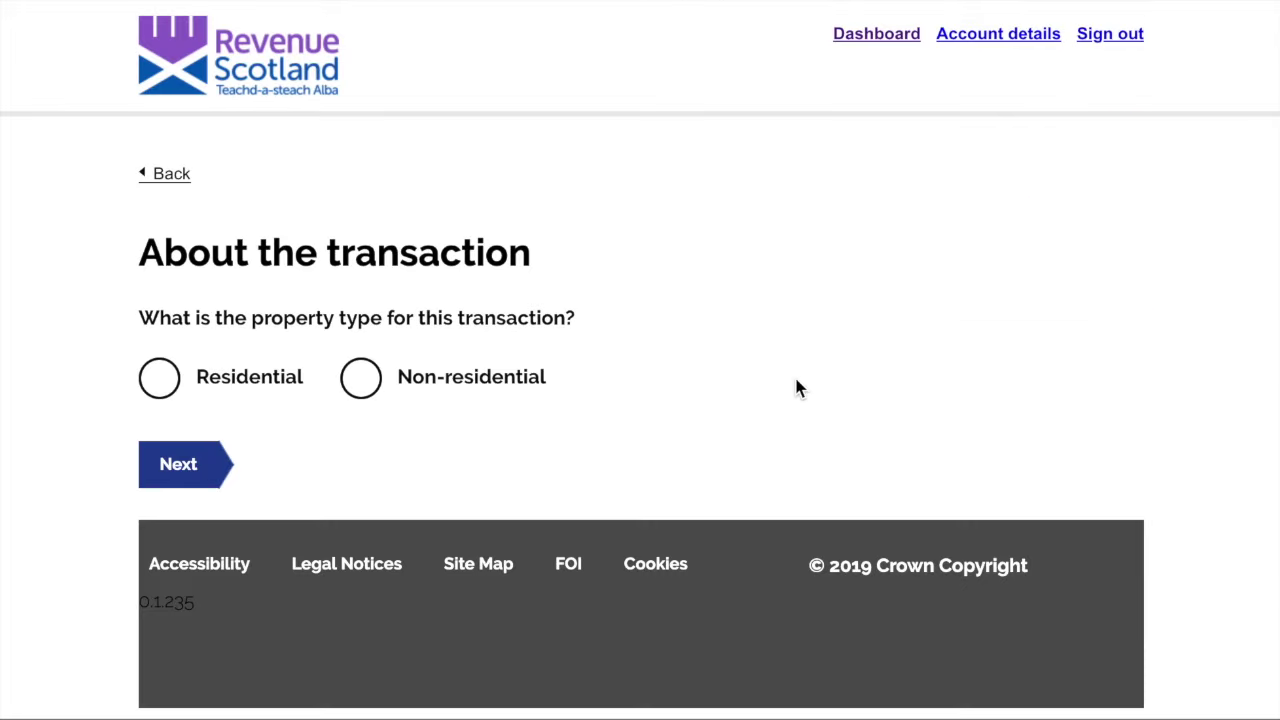
pyautogui.click(361, 383)
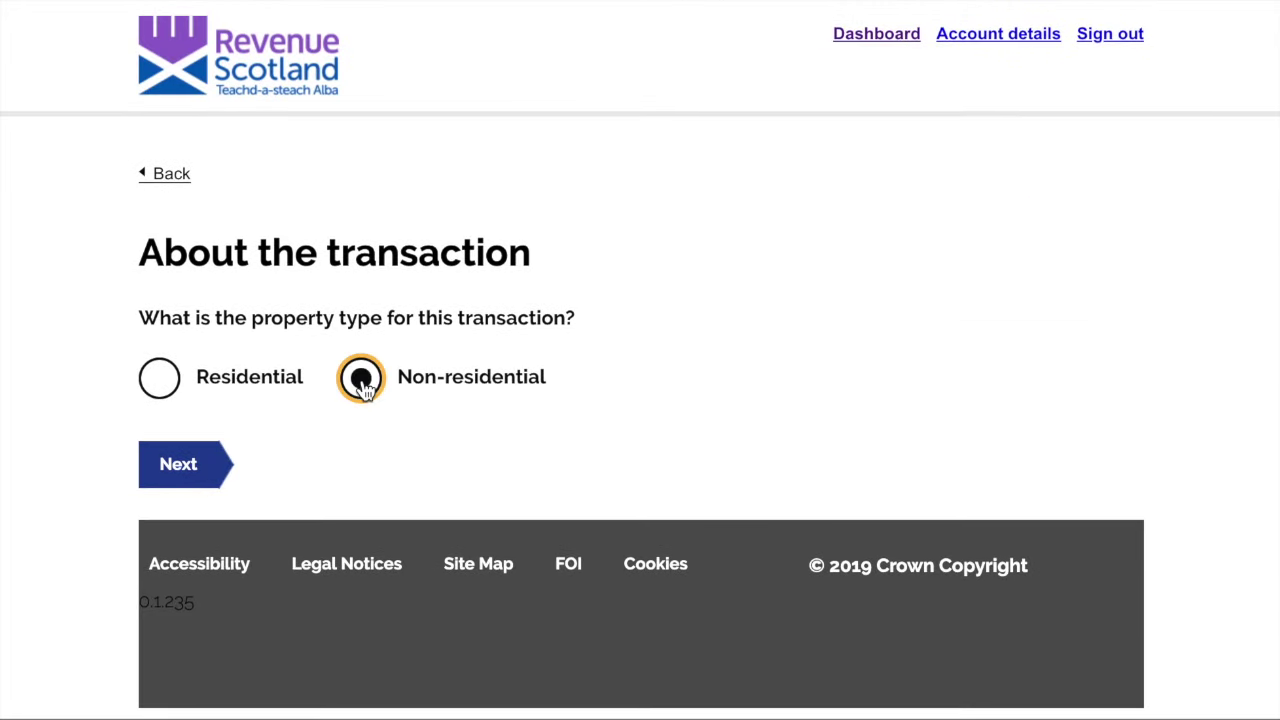
pyautogui.click(200, 467)
# - Set the effective date, relevant date and date of contract or conclusion of missives to 23/07/2019
pyautogui.scroll(-1, 434, 363)
pyautogui.click(458, 368)
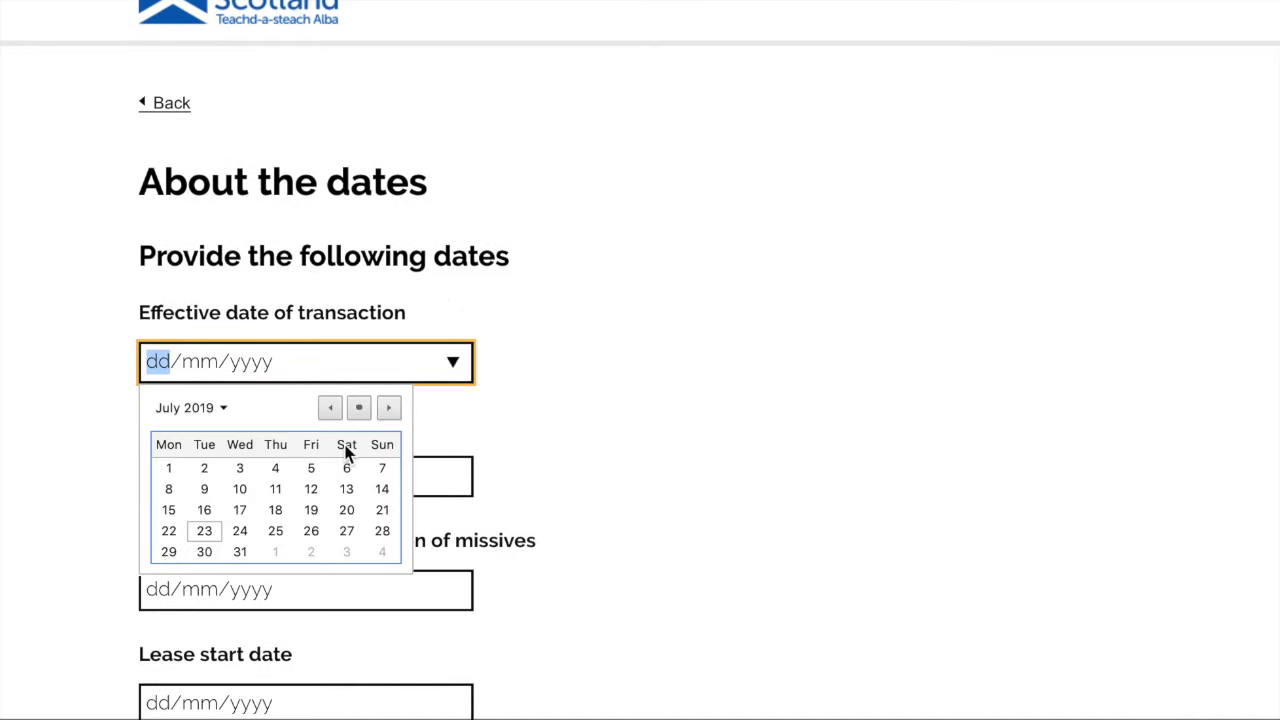
pyautogui.click(206, 531)
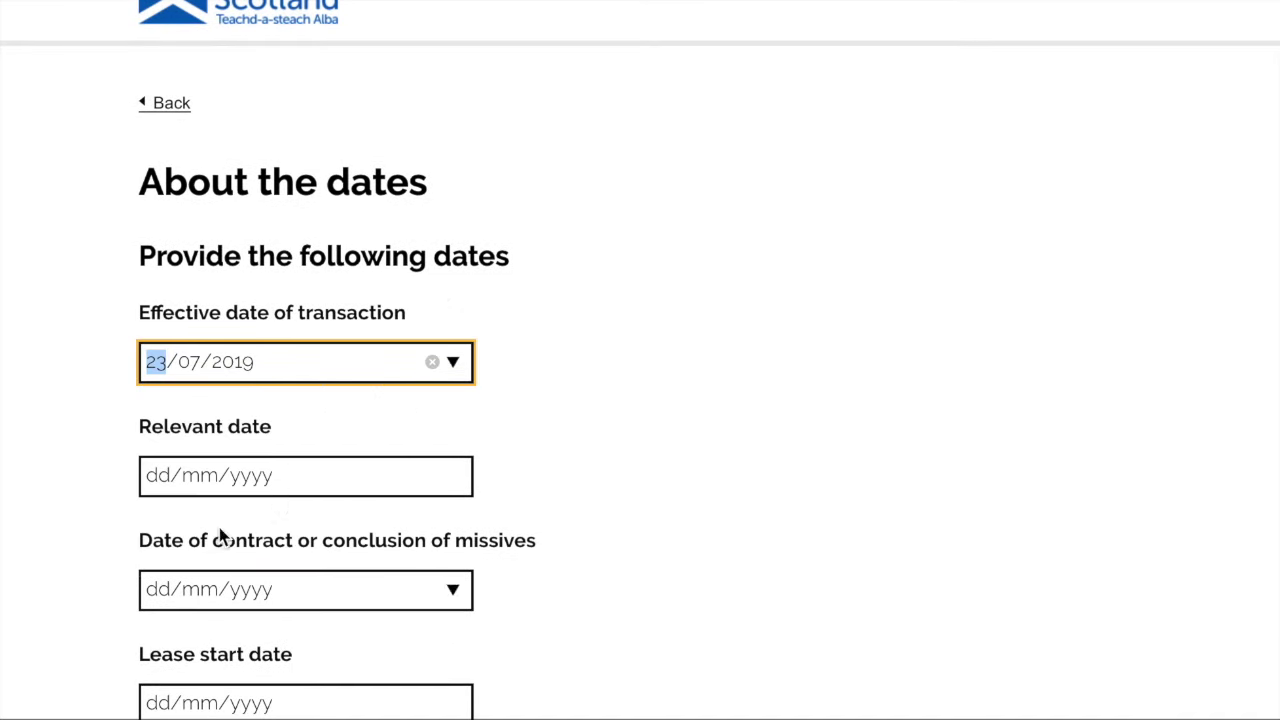
pyautogui.click(452, 478)
pyautogui.click(206, 644)
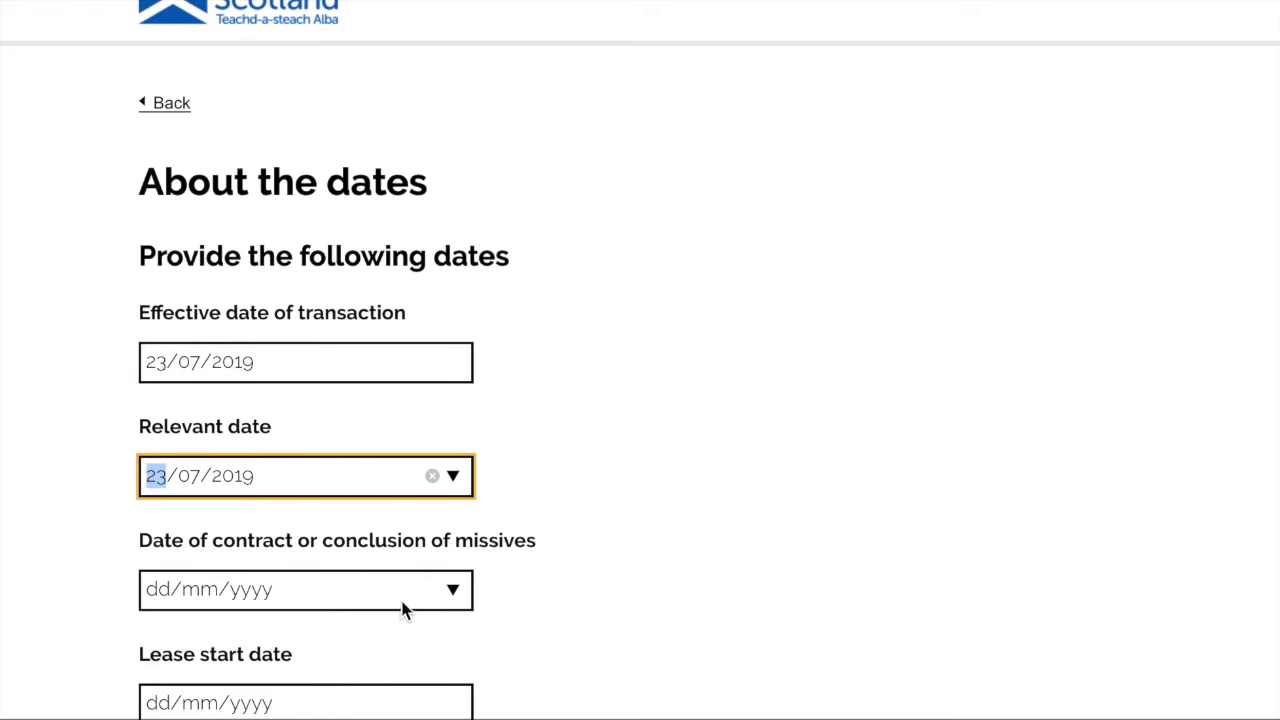
pyautogui.click(452, 590)
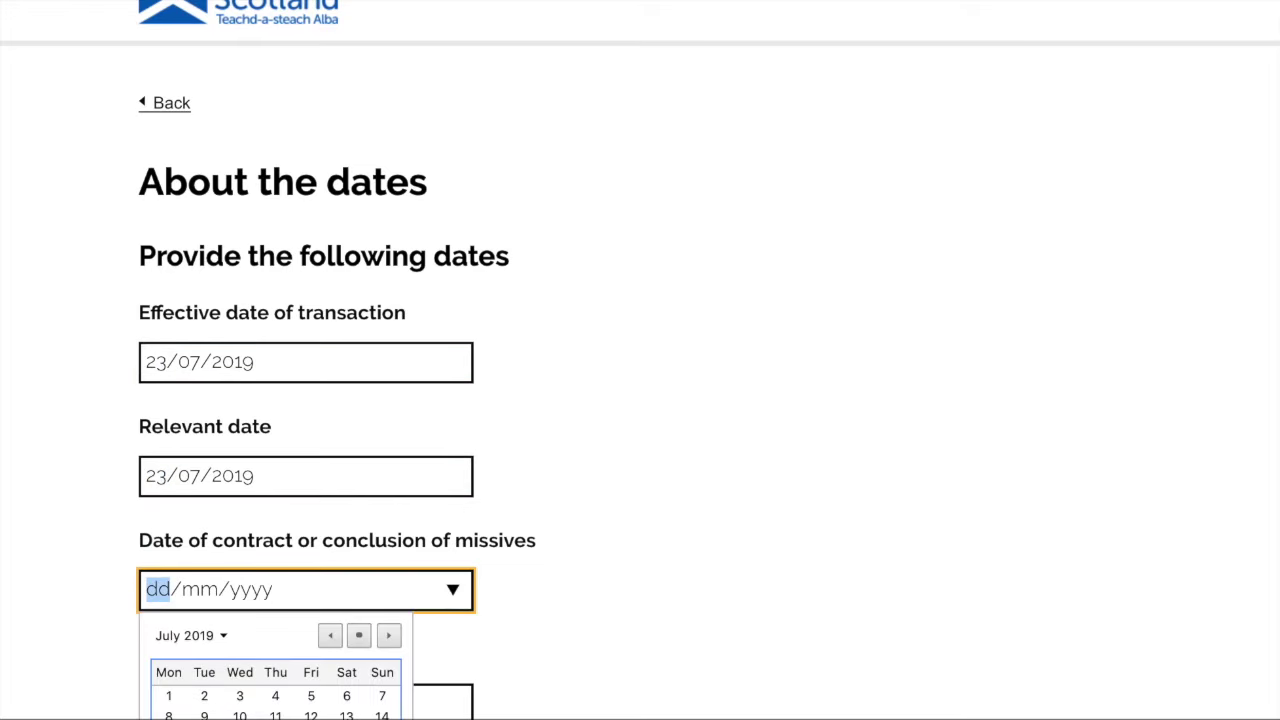
pyautogui.press('Return')
# - Set the lease start date to 23/07/2019 and the lease end date to 23/07/2029, and submit the dates
pyautogui.scroll(-4, 557, 592)
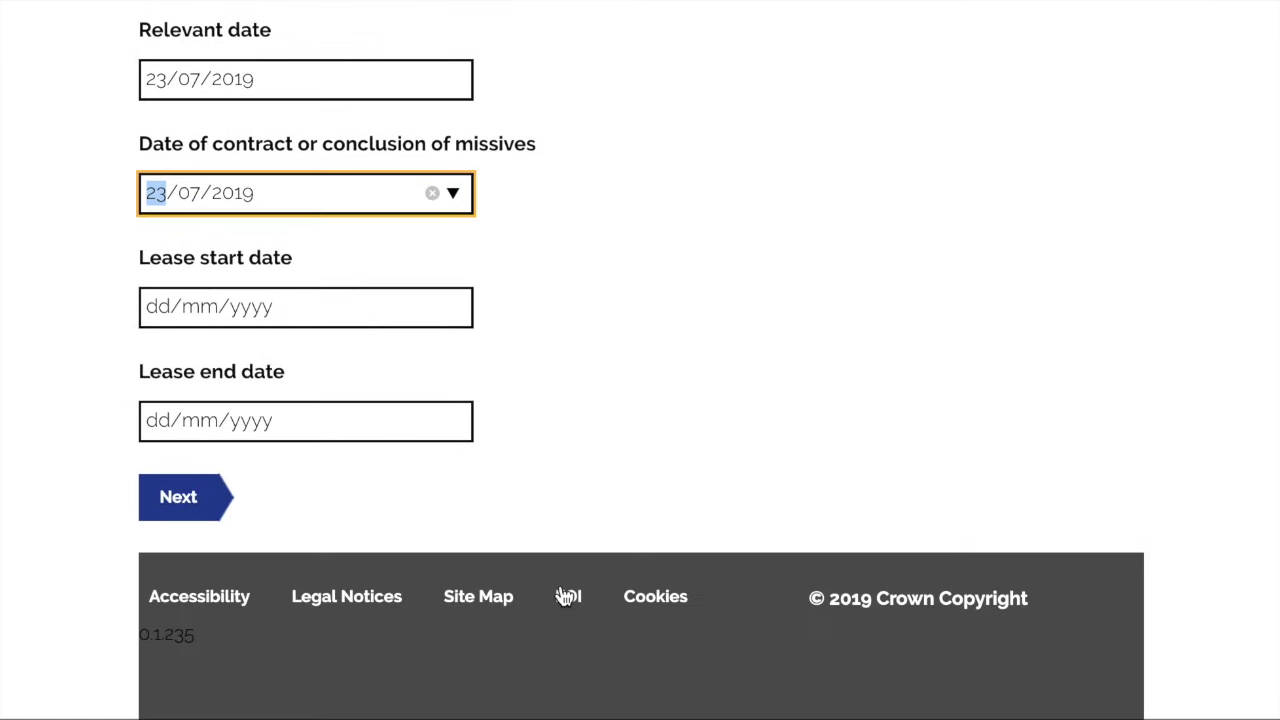
pyautogui.click(458, 316)
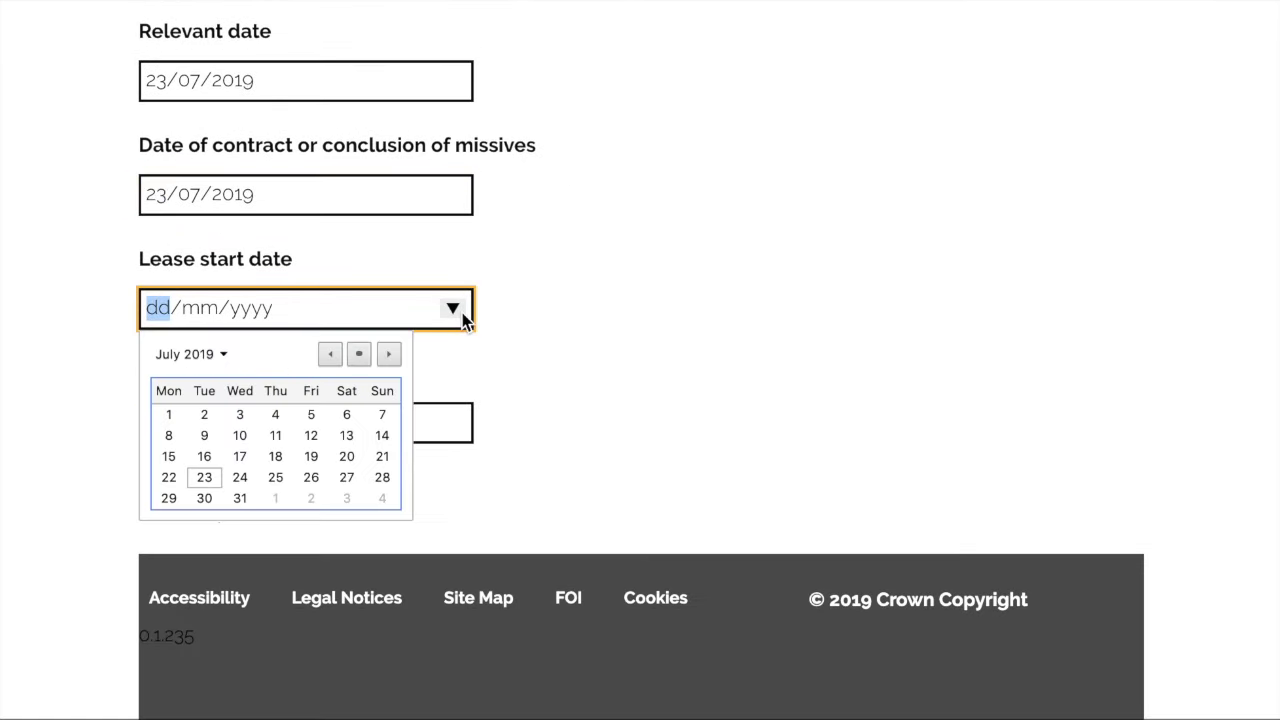
pyautogui.click(215, 478)
pyautogui.click(157, 424)
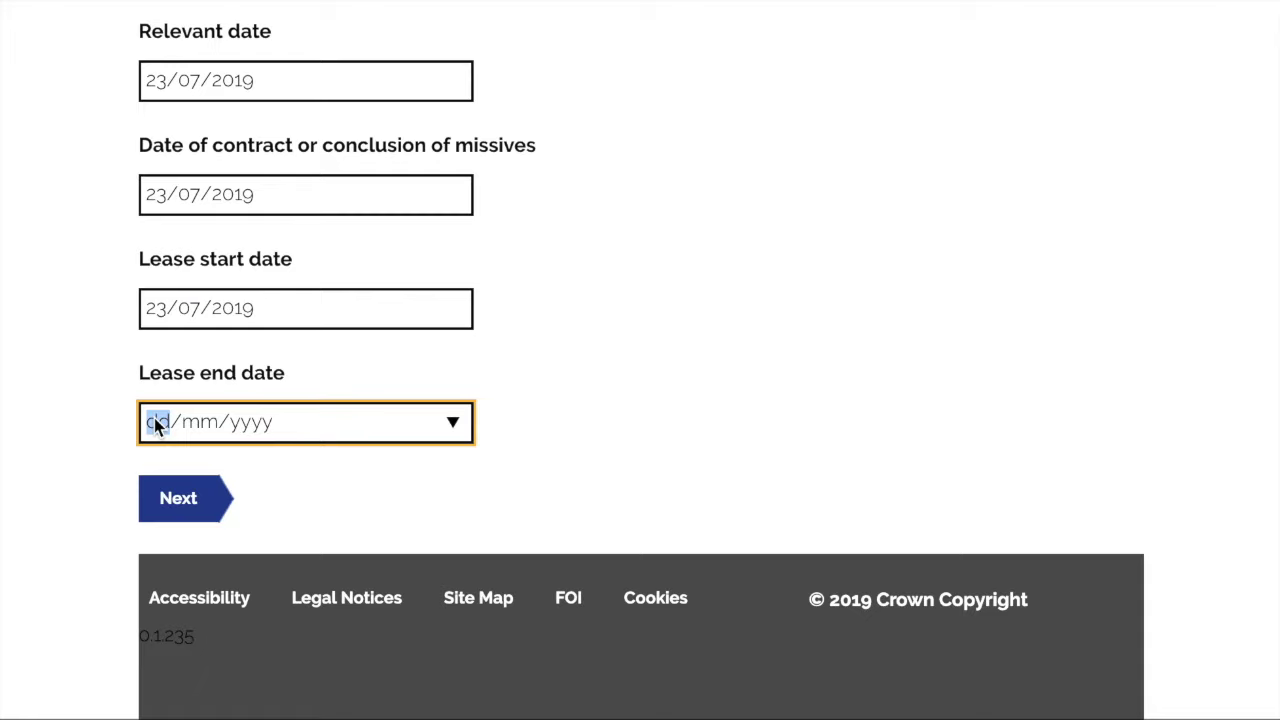
pyautogui.write('230')
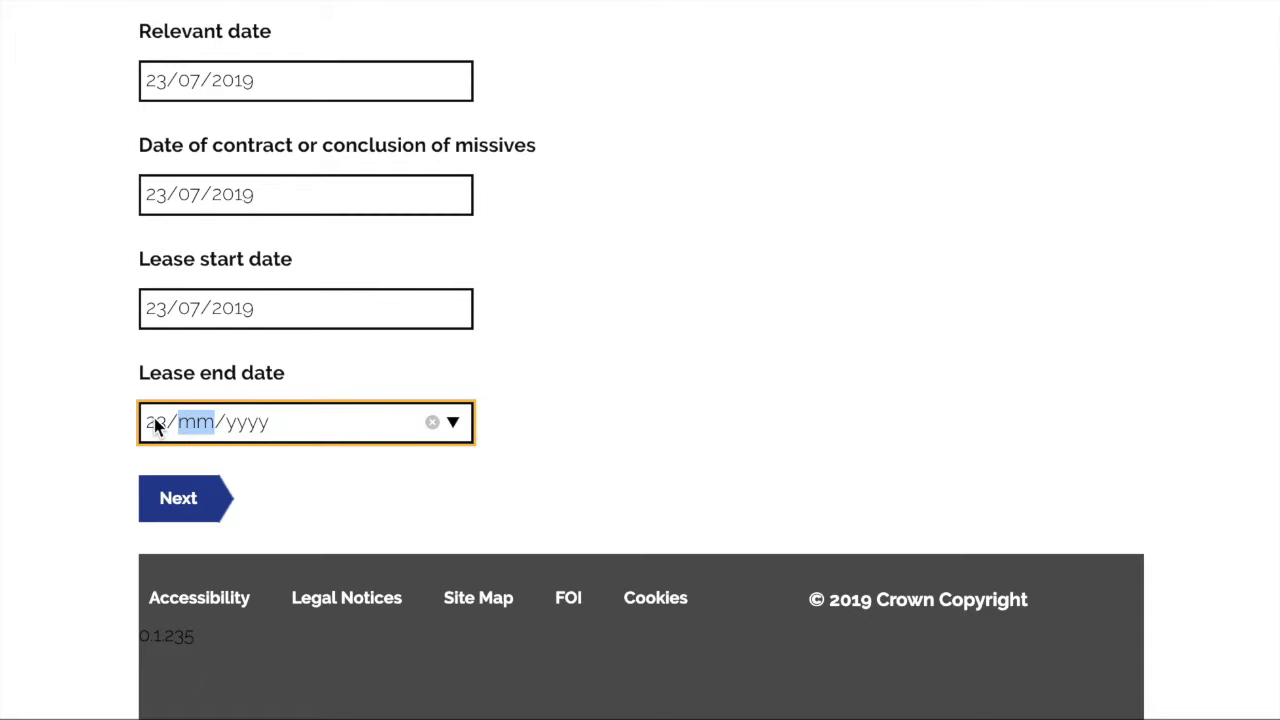
pyautogui.write('7')
pyautogui.write('2029')
pyautogui.click(168, 496)
# - Accept No for the option agreement, exchange, transactions outside Scotland, linked transactions and relief questions
pyautogui.scroll(-2, 462, 414)
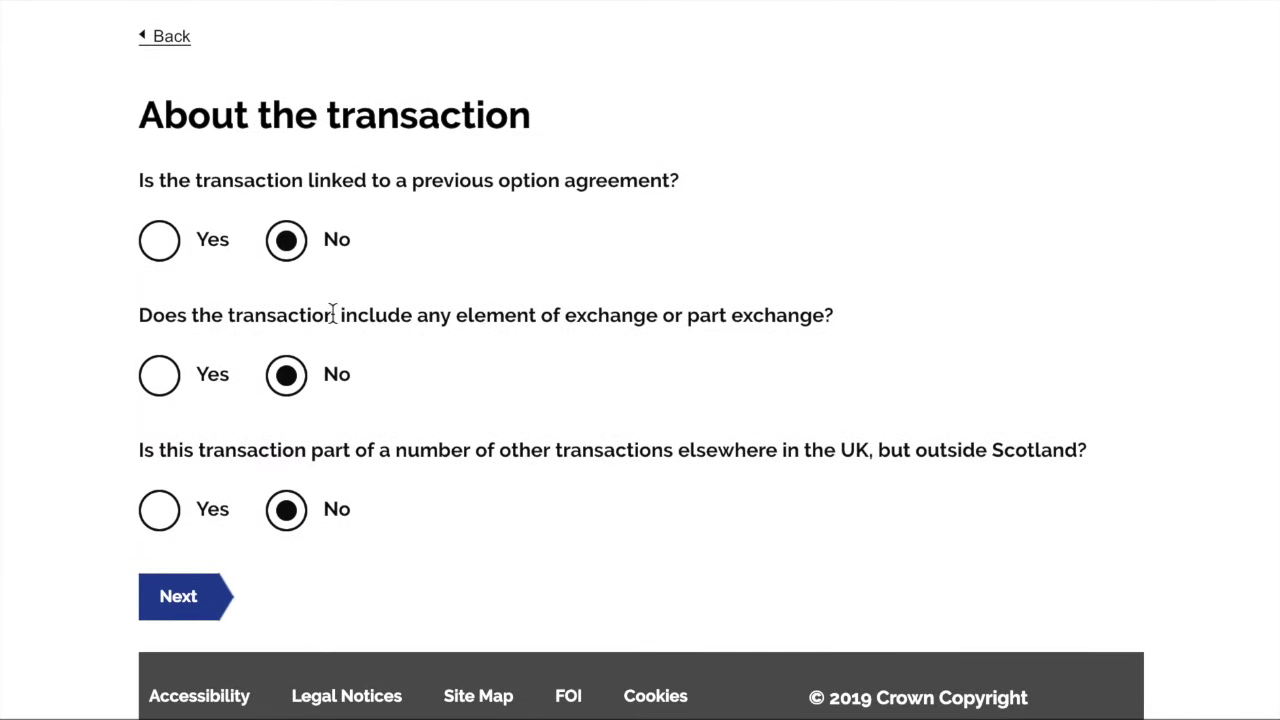
pyautogui.click(208, 598)
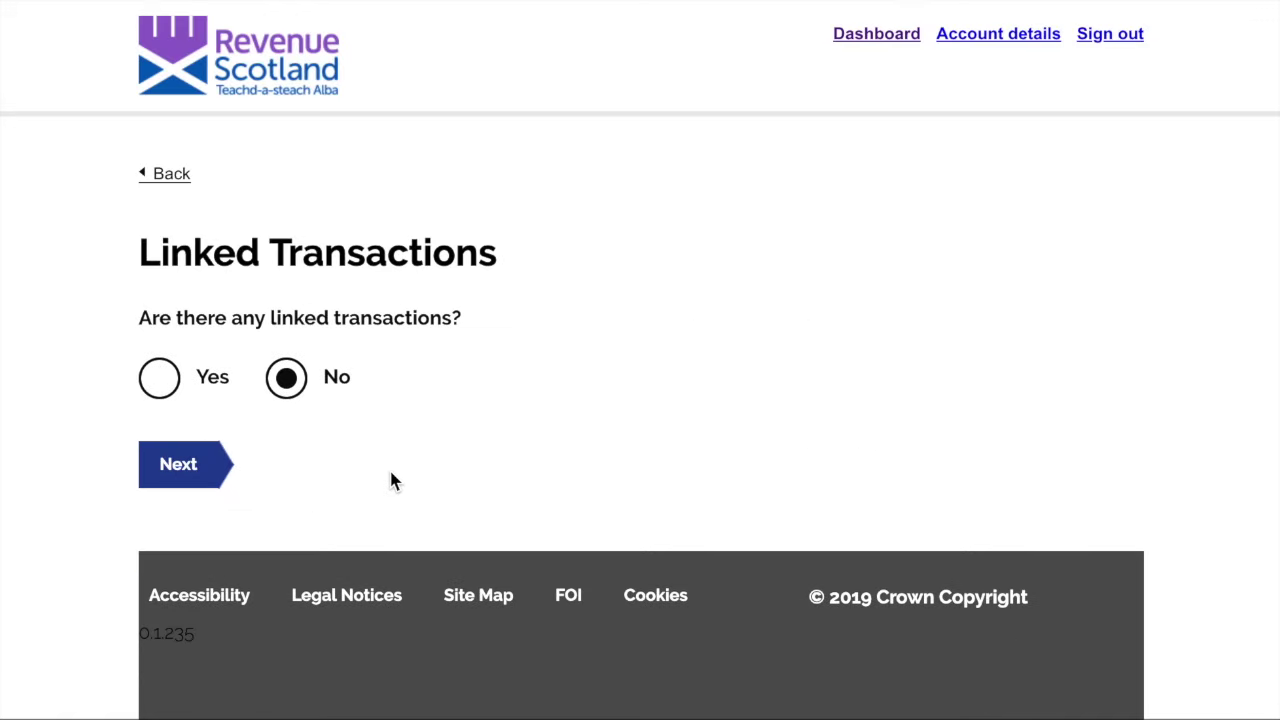
pyautogui.click(190, 480)
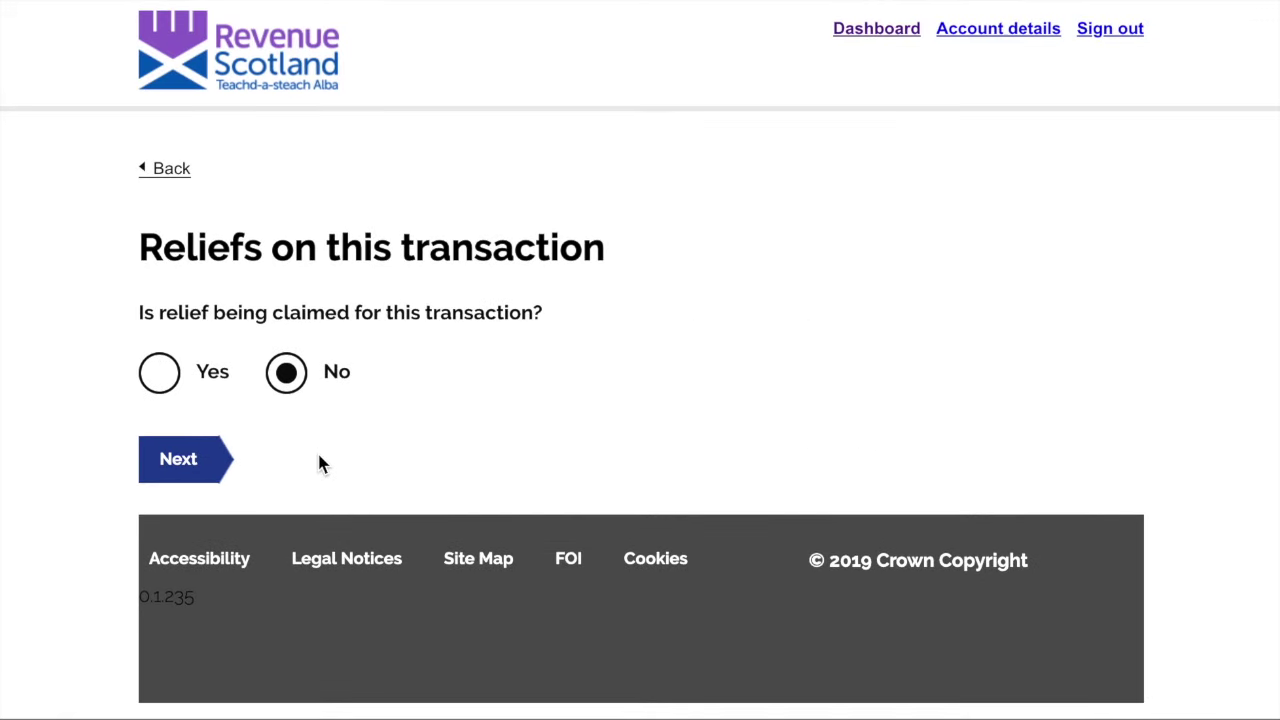
pyautogui.click(212, 476)
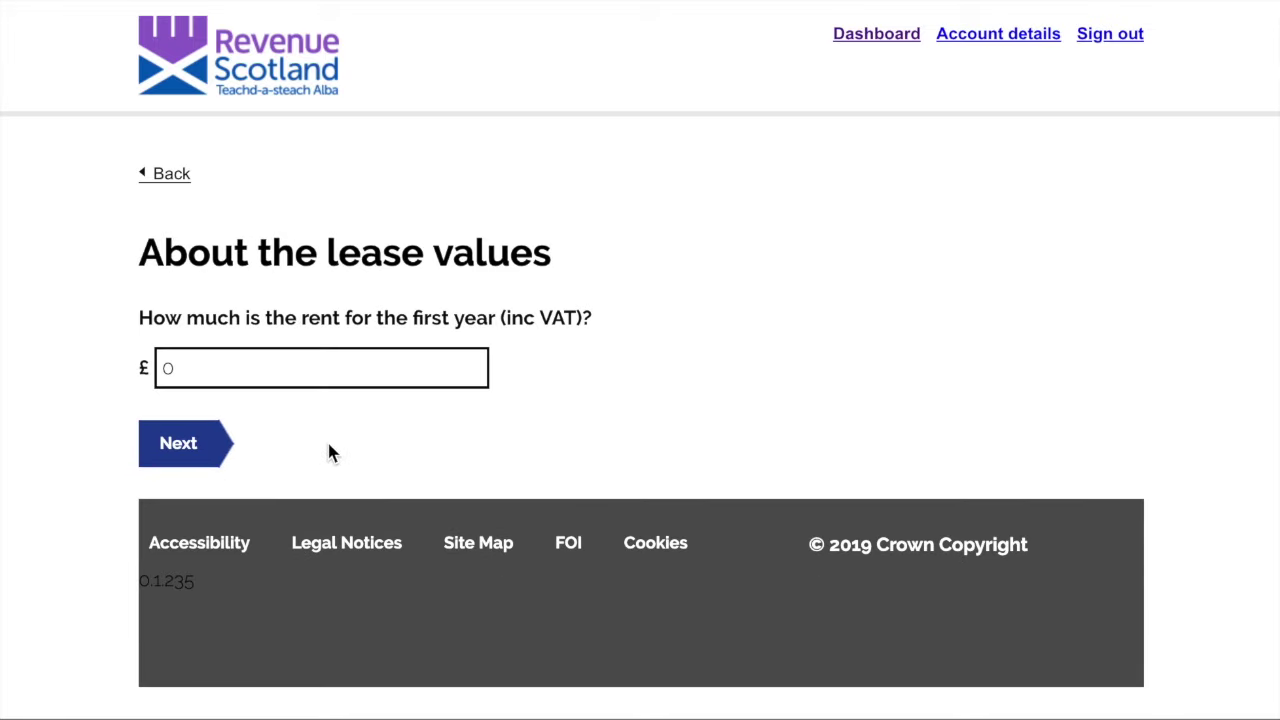
# - Set the rent for the first year including VAT to £12000 and continue
pyautogui.click(290, 373)
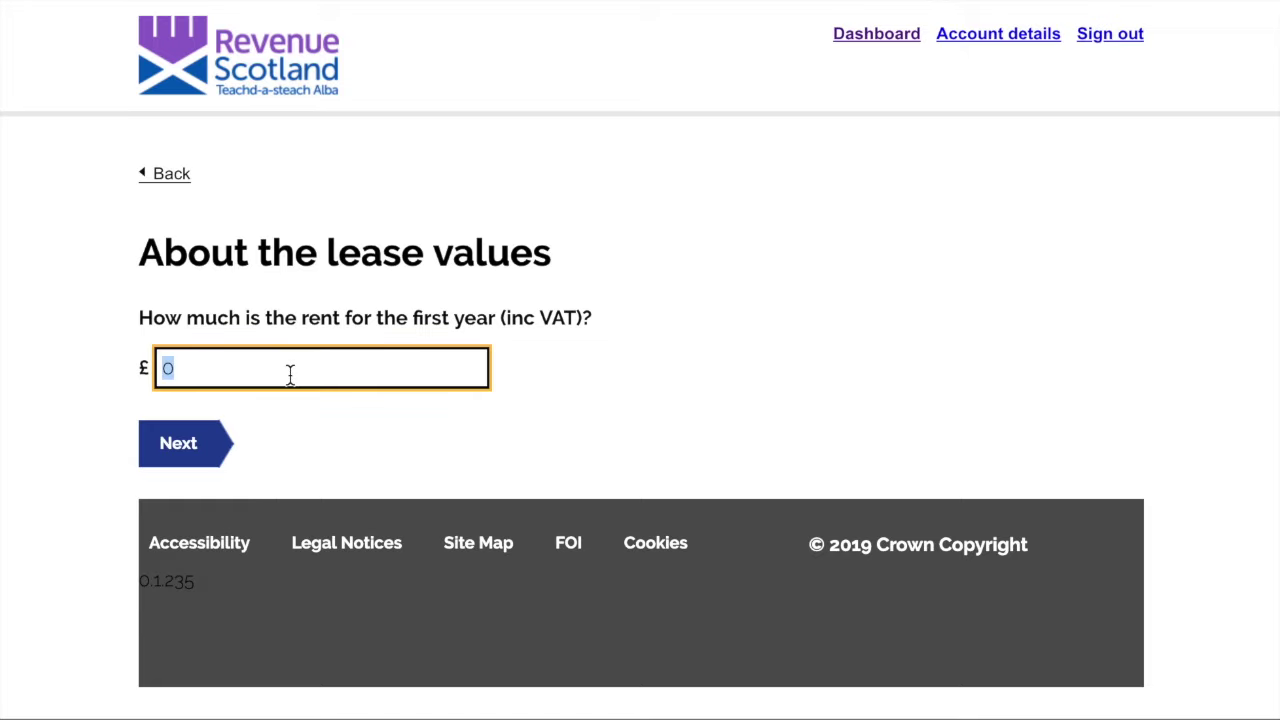
pyautogui.write('12000')
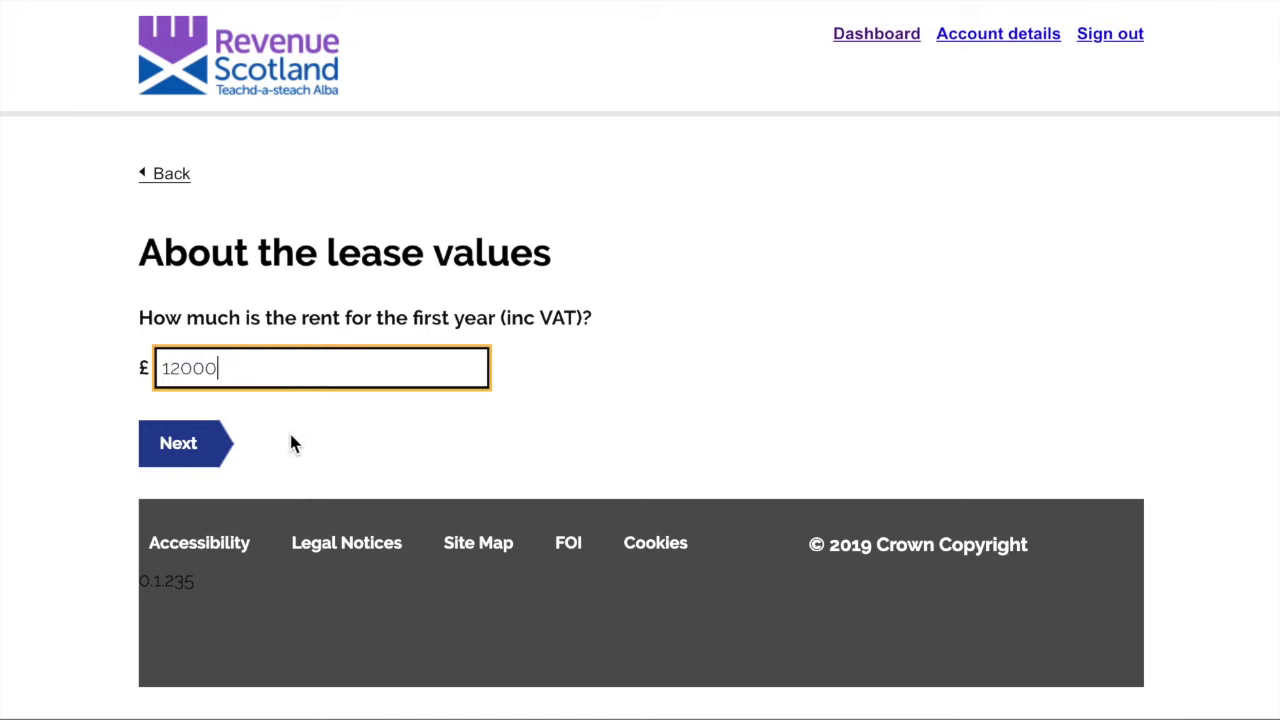
pyautogui.click(208, 450)
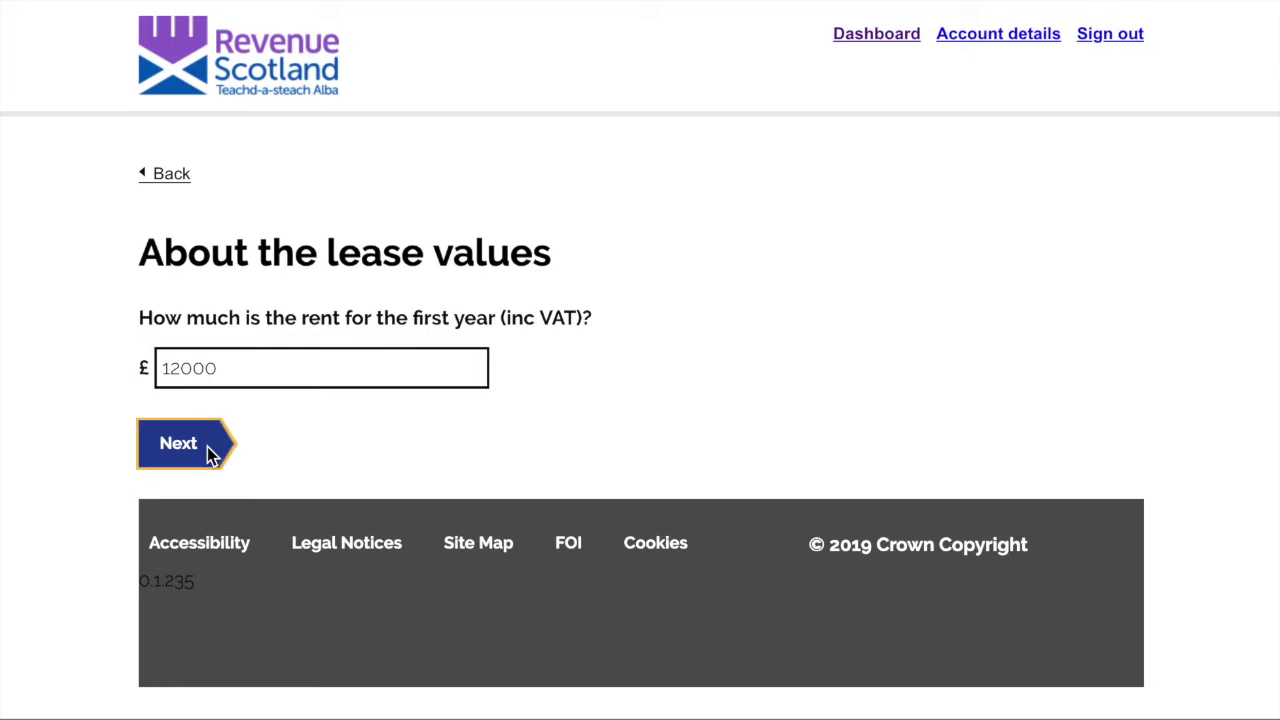
# - Open the Year 1 rent for entry in the yearly rent table
pyautogui.scroll(-2, 400, 418)
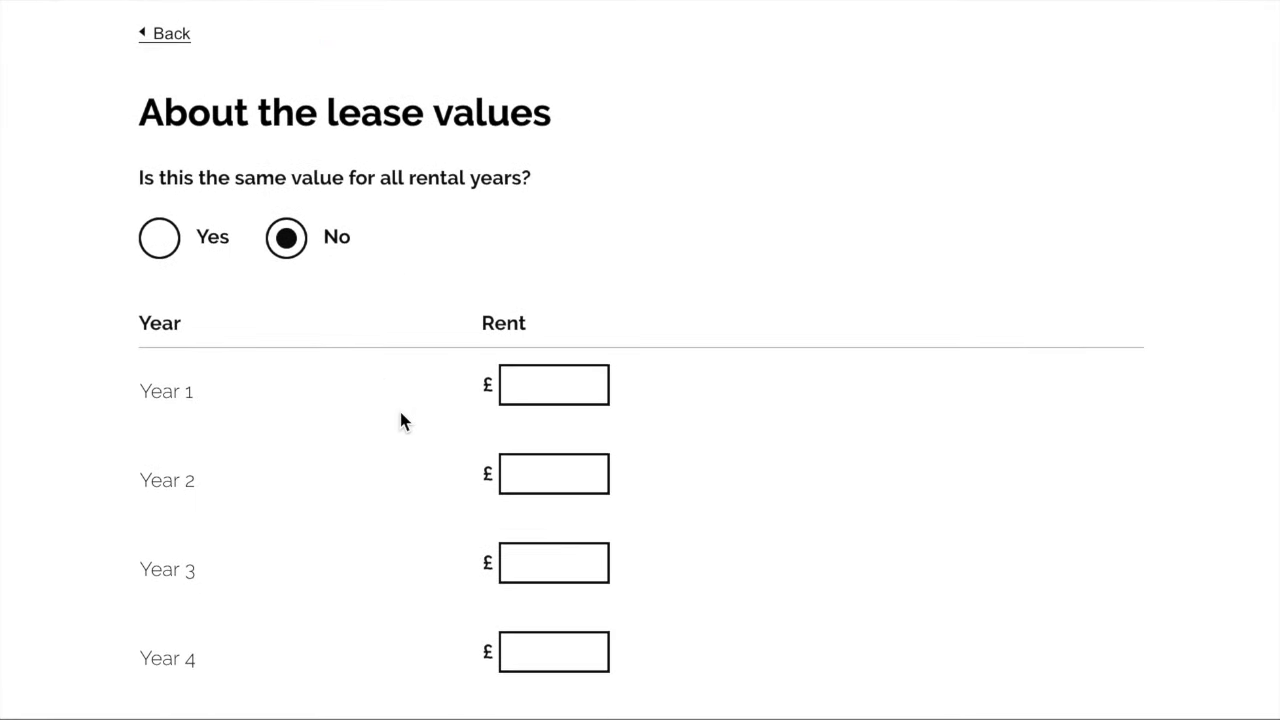
pyautogui.scroll(-1, 400, 414)
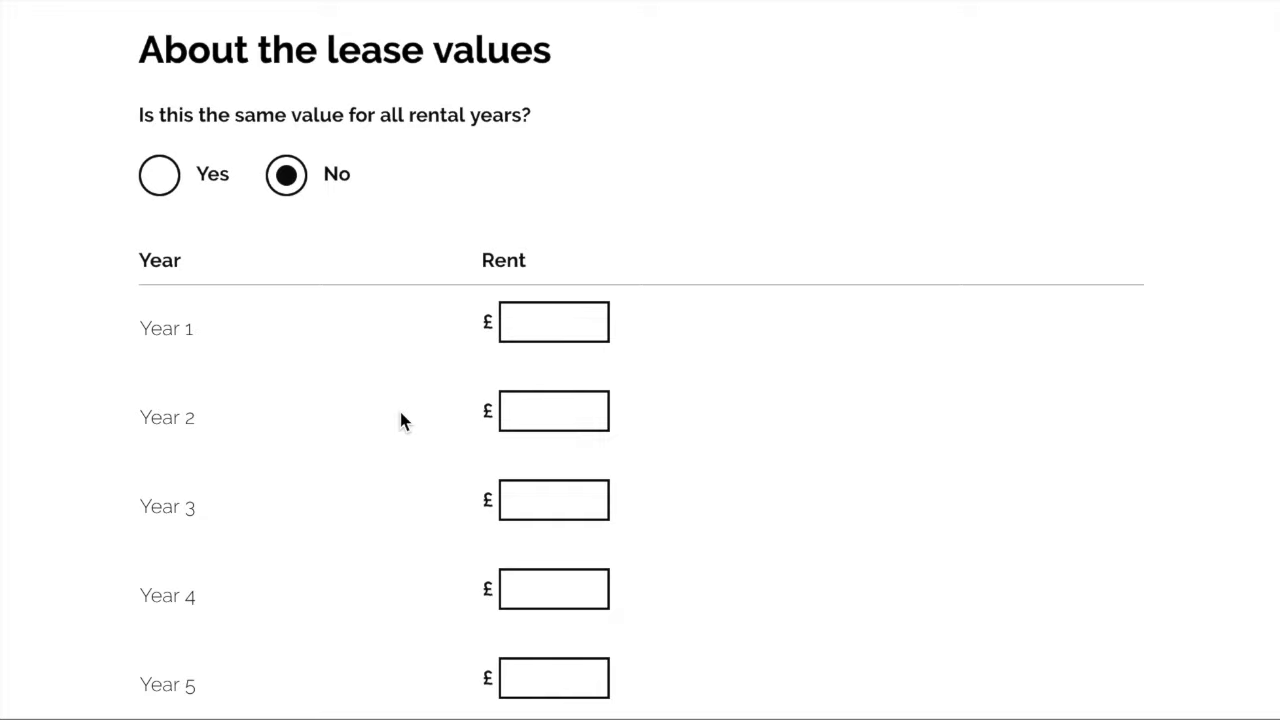
pyautogui.click(564, 326)
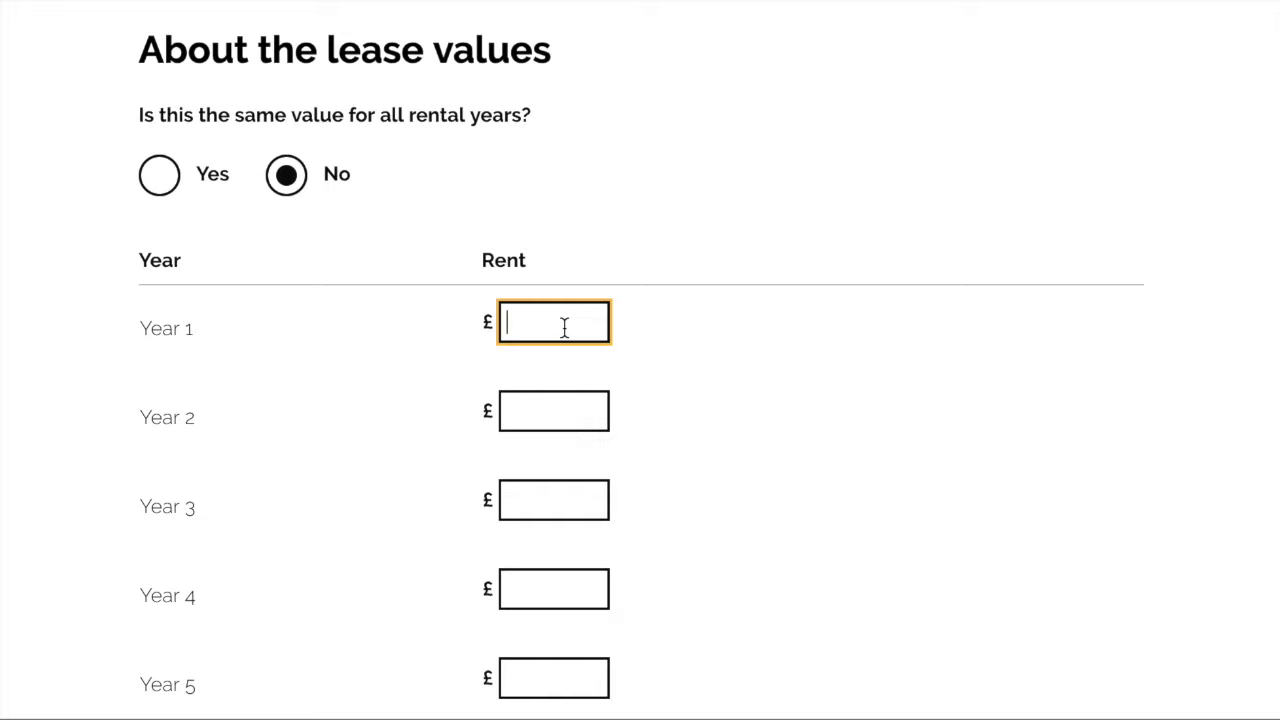